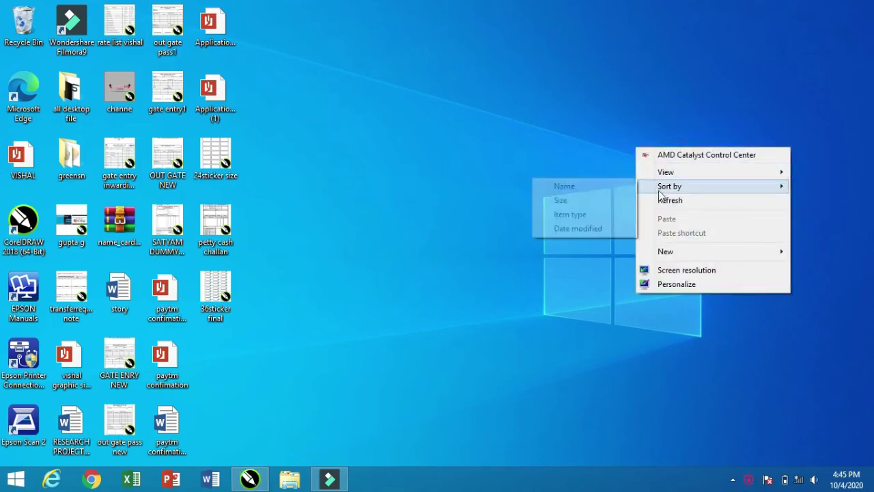
Refresh the Windows desktop and restore the CorelDRAW window with the VISHALGRAPHIC logo.
left_click(663, 200)
right_click(663, 201)
left_click(689, 254)
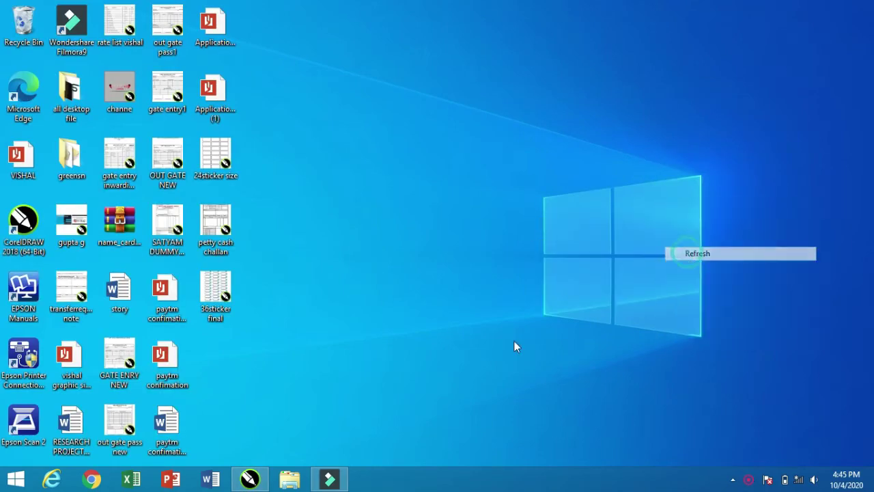
left_click(247, 480)
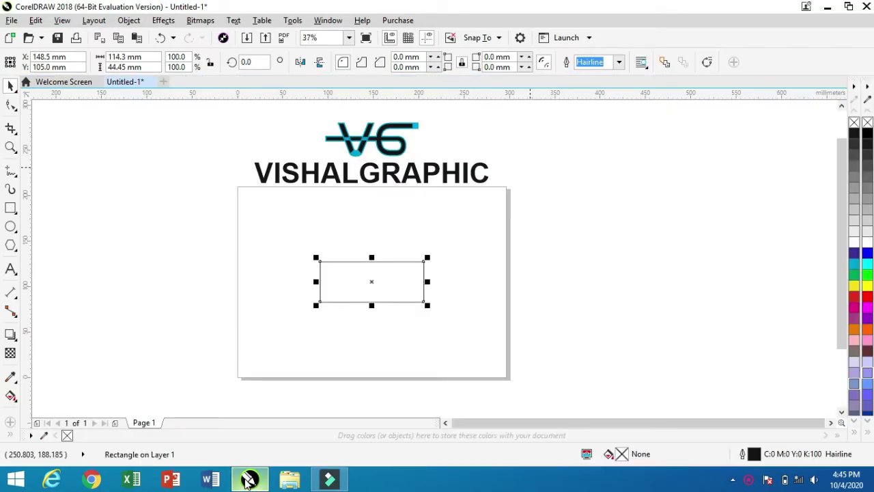
Add an Arial 'Sticker Design' text line beside the page.
left_click(628, 215)
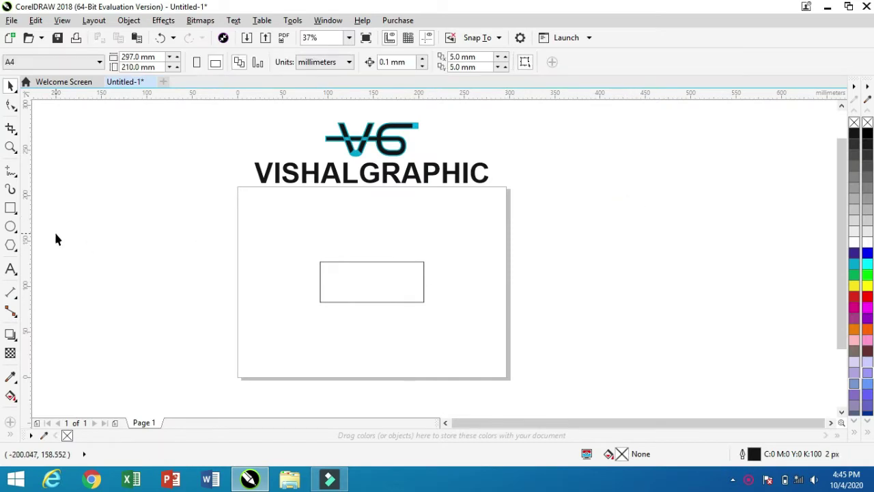
left_click(11, 273)
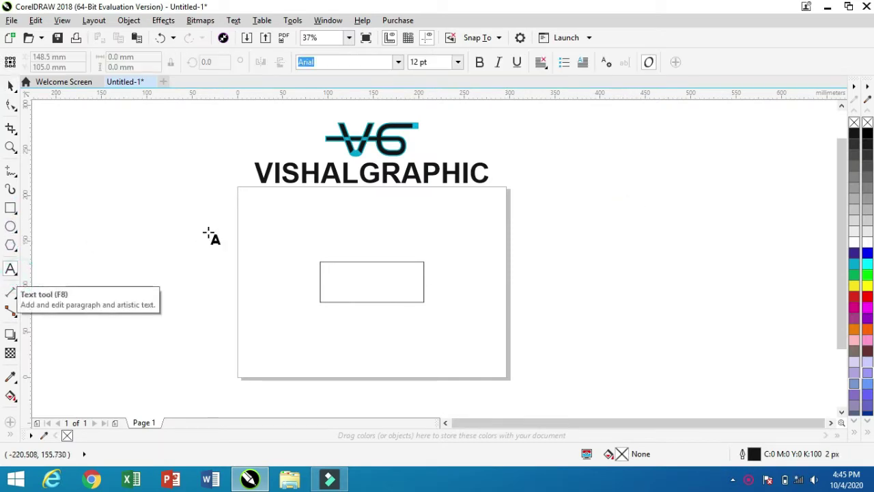
left_click(234, 226)
left_click(169, 274)
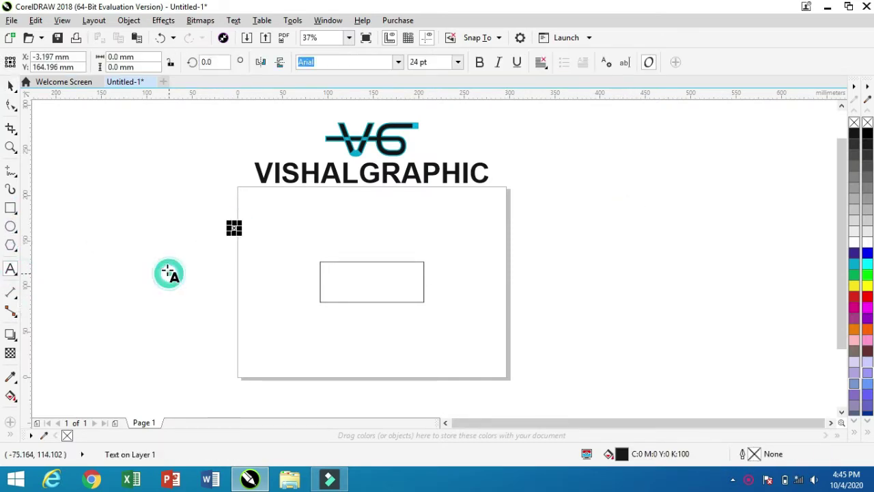
type("ticker Design")
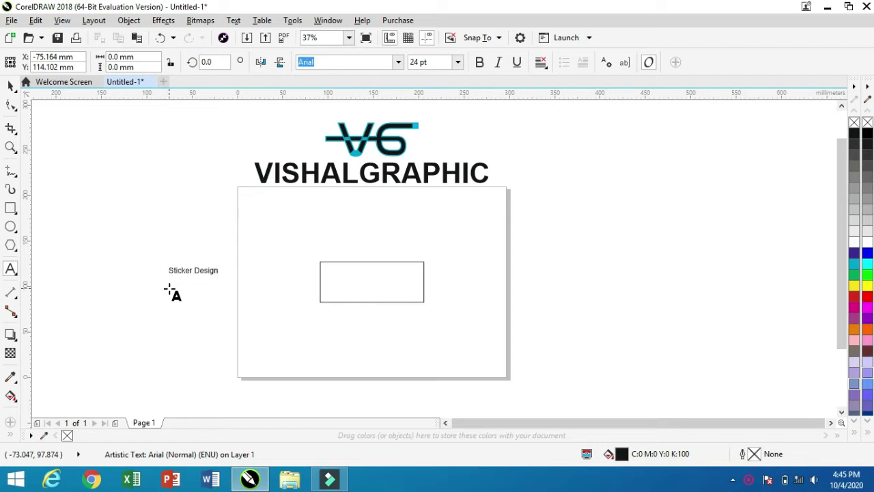
key("ctrl+space")
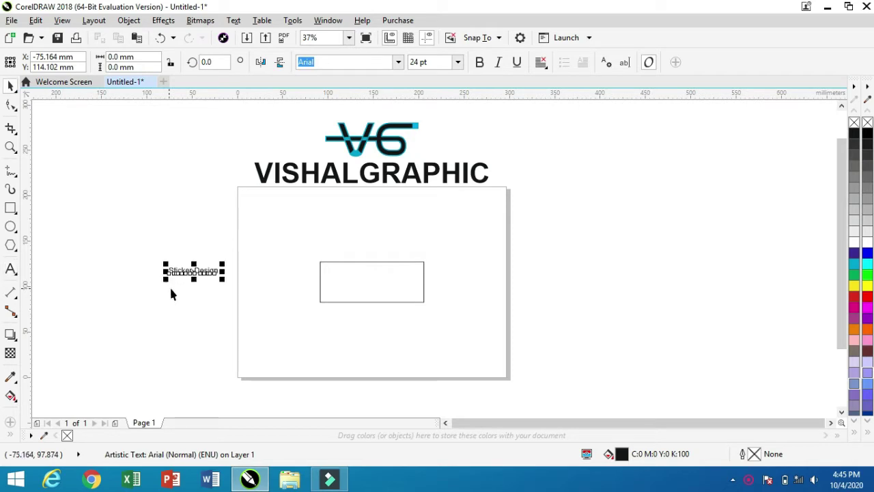
Enlarge the title to about 73.74 pt and centre it at the page top.
left_click_drag(223, 280, 329, 322)
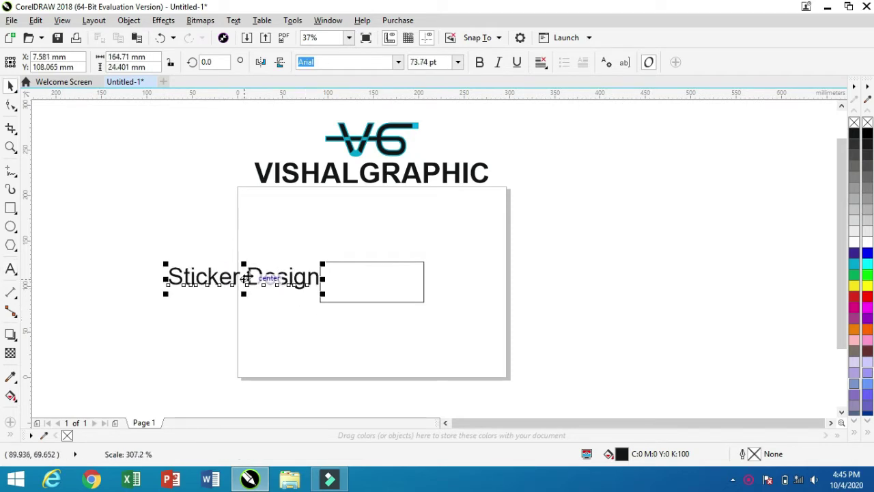
left_click_drag(274, 275, 375, 211)
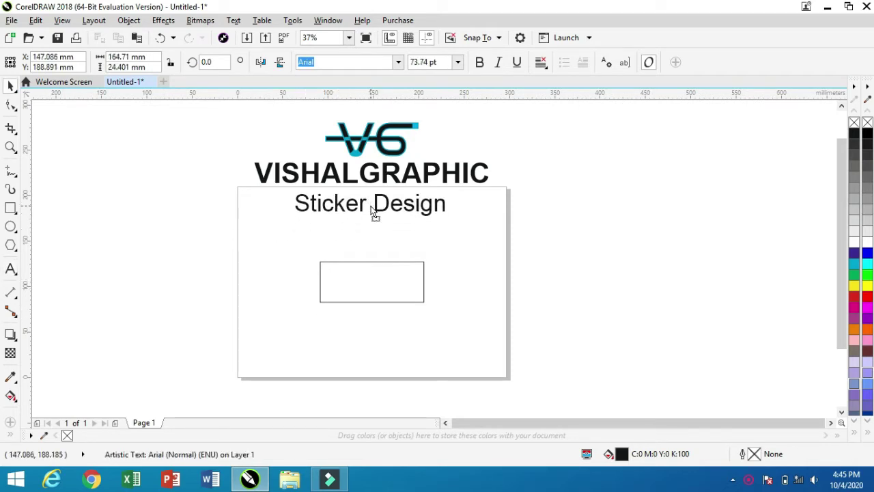
left_click(583, 221)
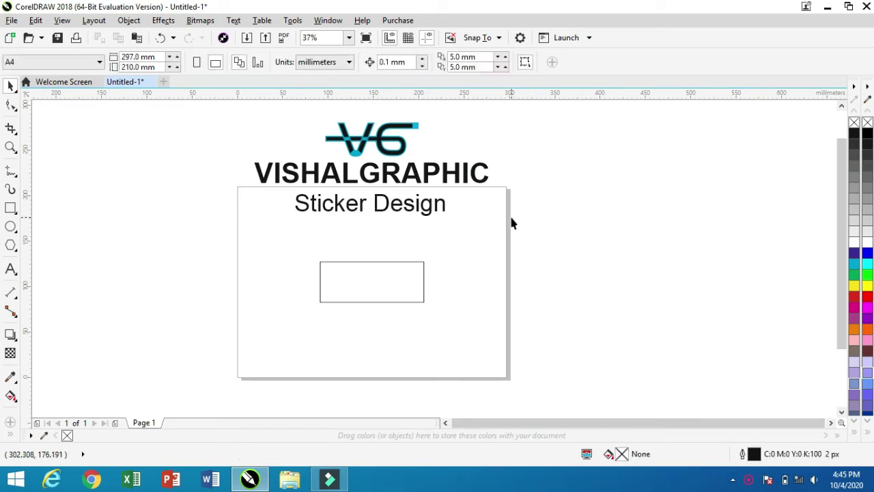
Zoom in on the small rectangle and give it an inner contour.
left_click(379, 296)
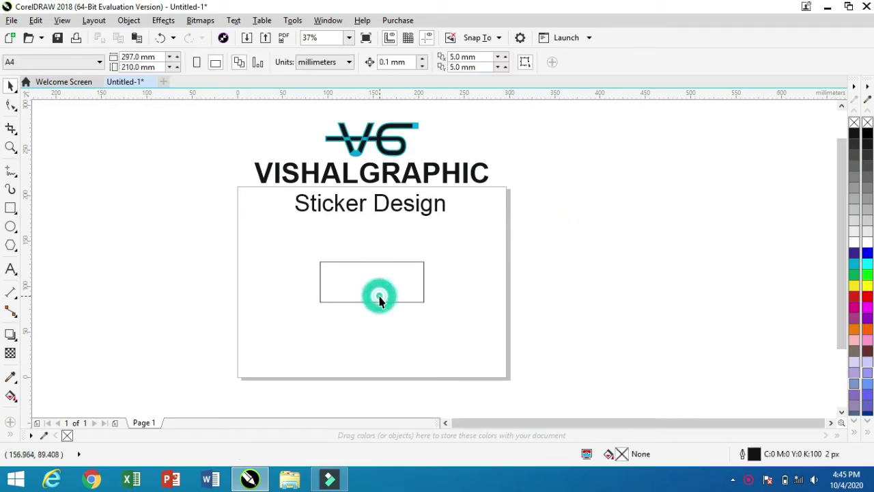
left_click(380, 296)
scroll(379, 295, "up", 2)
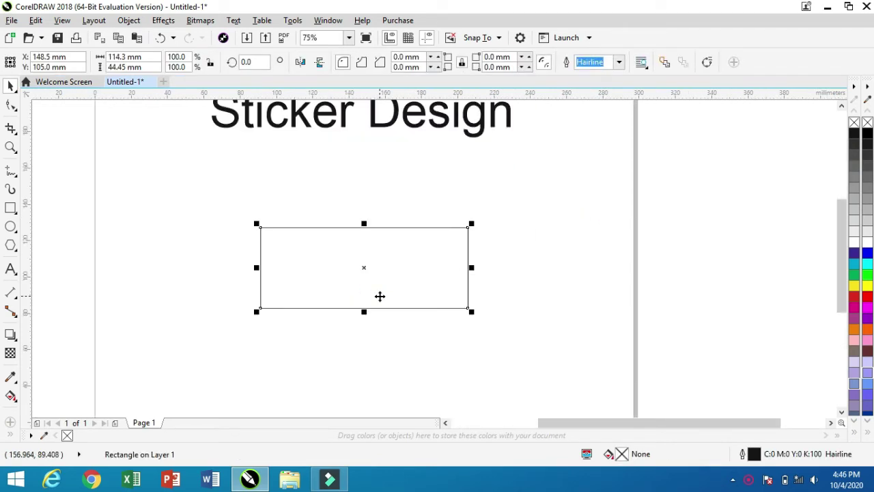
left_click(629, 218)
left_click(404, 252)
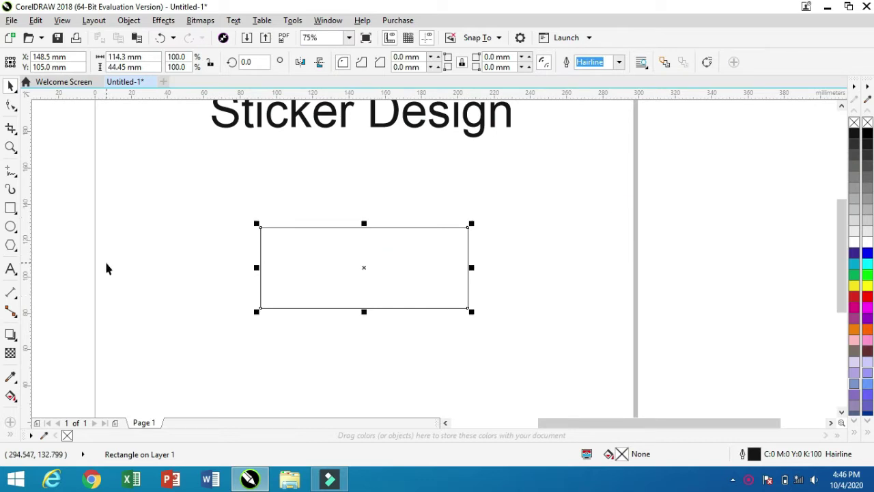
left_click(11, 247)
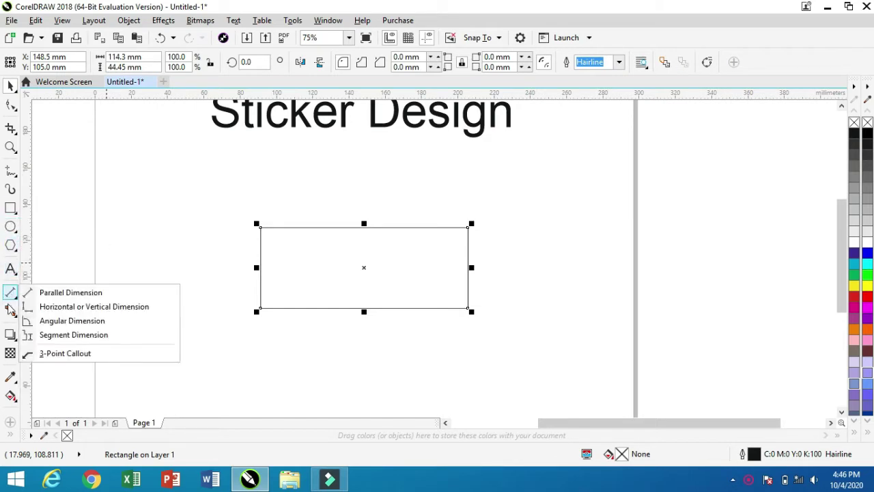
mouse_move(10, 334)
left_click(43, 349)
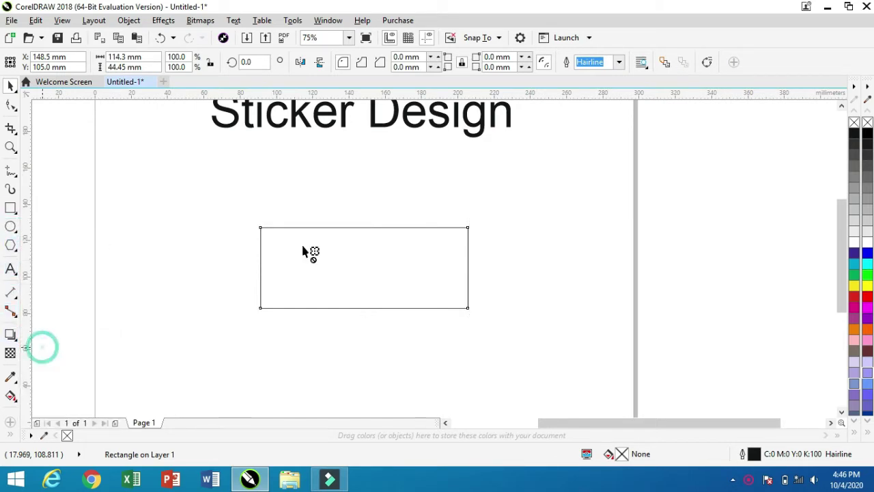
left_click_drag(374, 228, 376, 233)
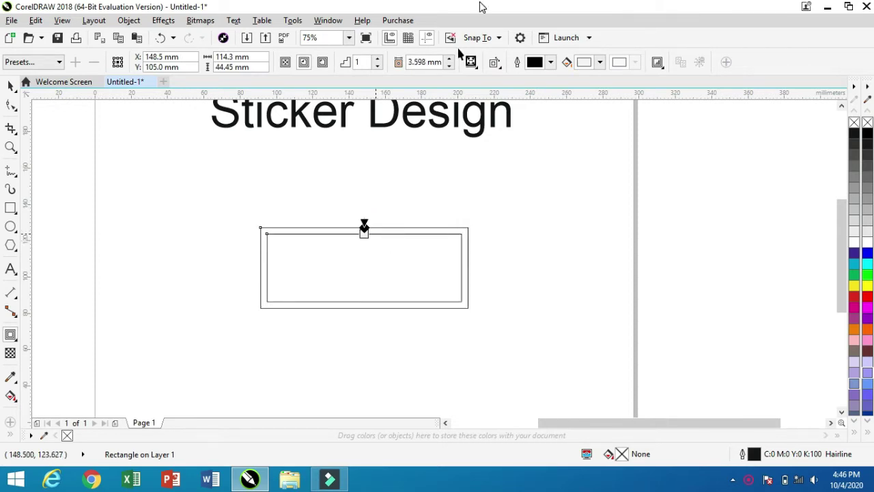
Try a 380 mm contour offset, dismiss the offset-too-large errors, and deselect.
left_click(412, 61)
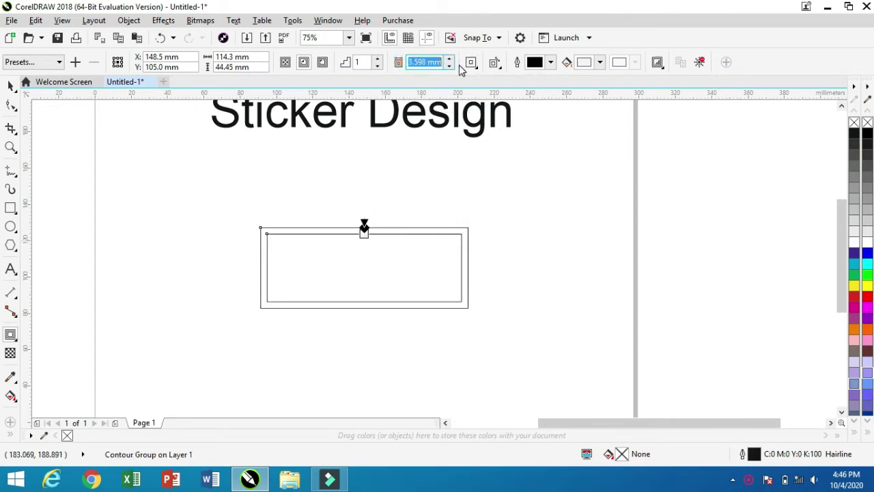
key("BackSpace")
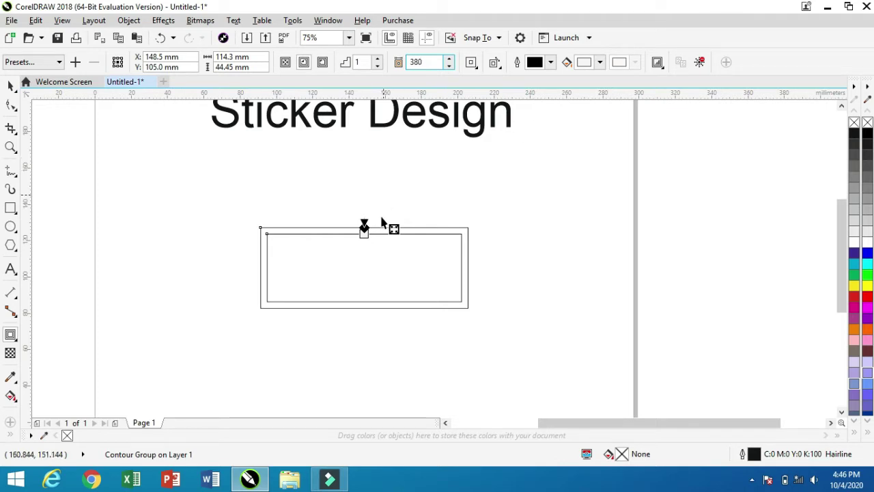
key("Return")
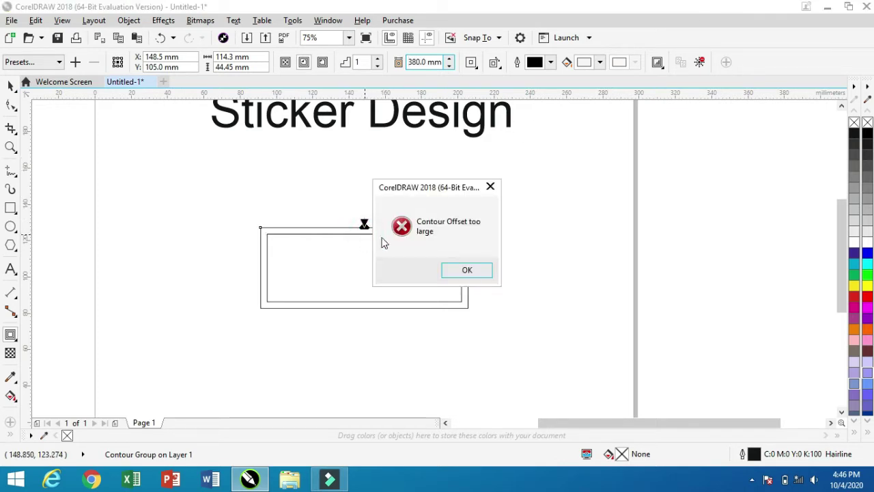
left_click(471, 270)
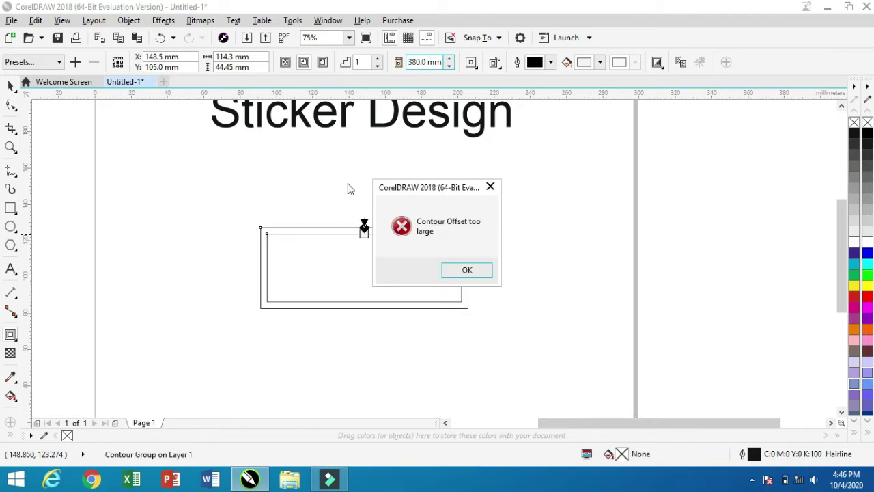
left_click(467, 270)
left_click(490, 187)
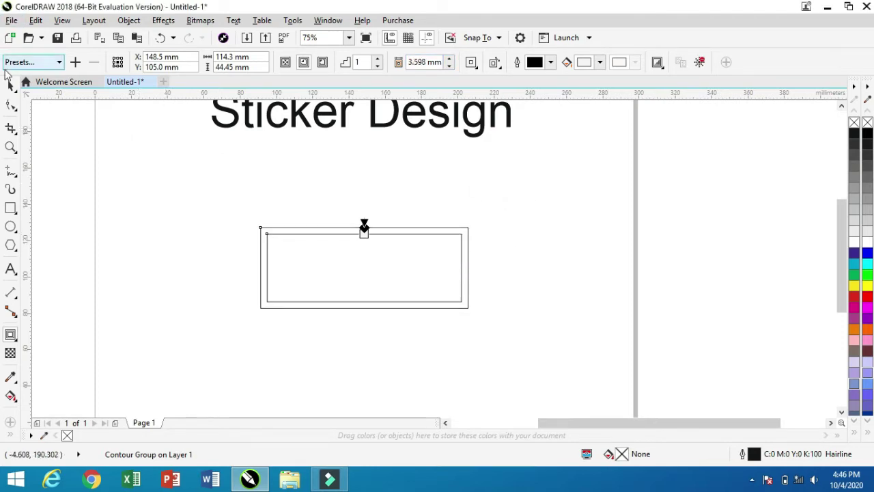
left_click(13, 83)
left_click(164, 203)
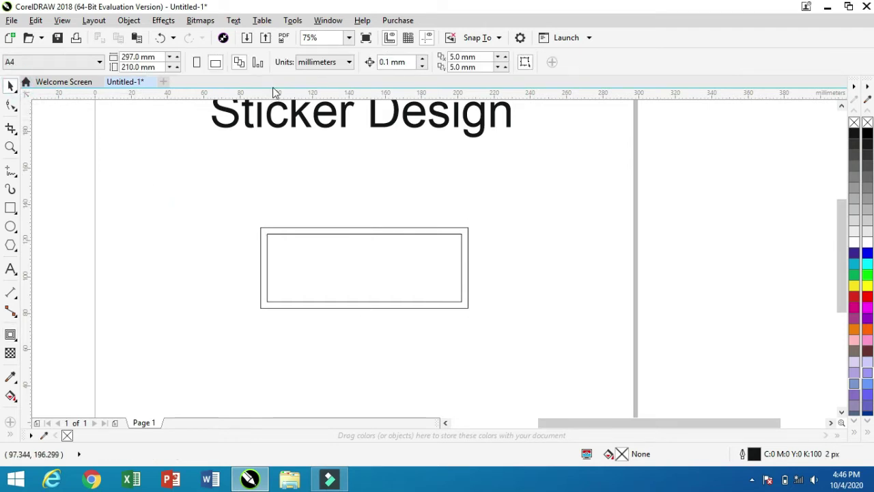
Switch units to inches, separate the contour, and select the outer rectangle alone.
left_click(308, 65)
left_click(308, 69)
left_click(313, 65)
left_click(310, 77)
left_click(324, 244)
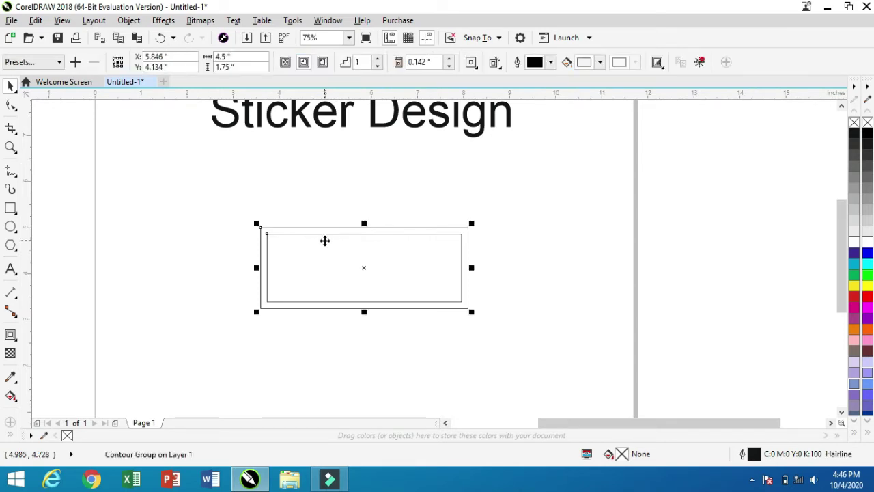
key("ctrl+k")
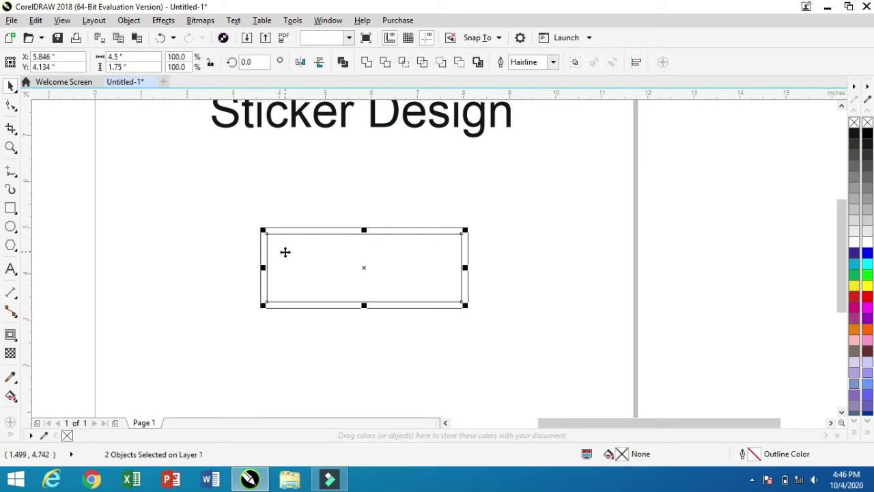
left_click(283, 249)
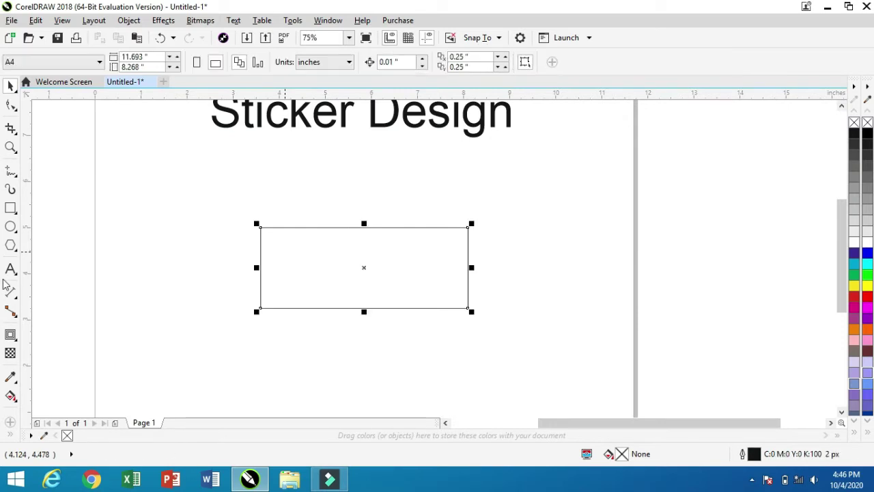
Reapply the inner contour with a 0.15" offset and select the double-lined frame.
left_click(11, 334)
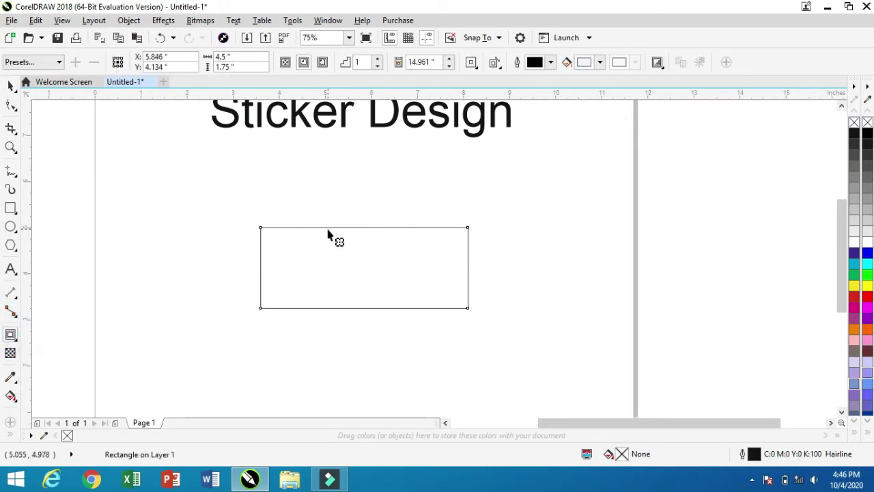
left_click_drag(327, 234, 328, 238)
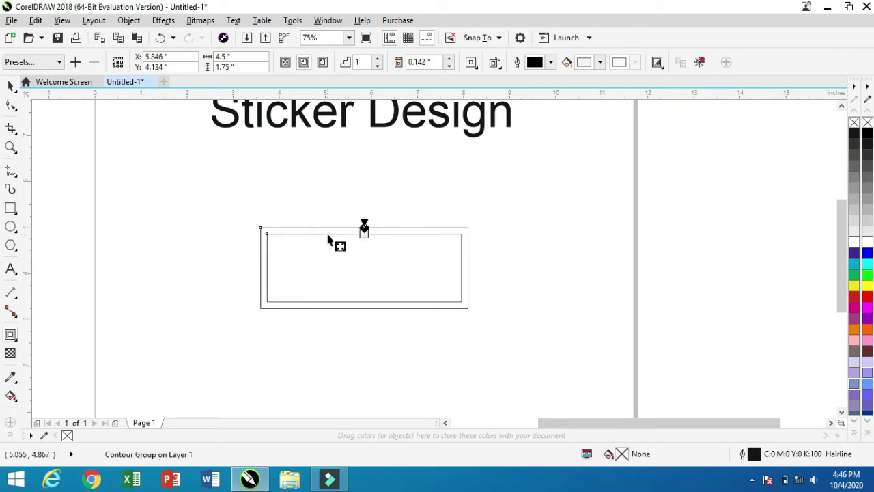
double_click(429, 61)
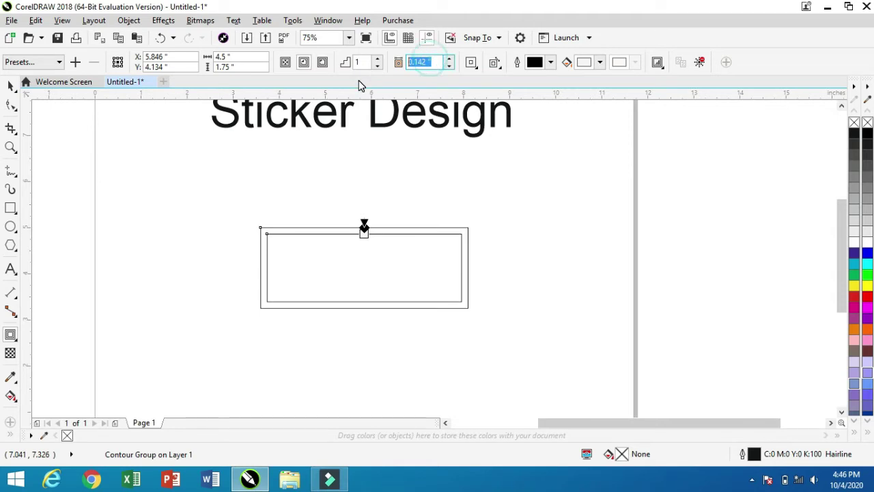
type("0.15")
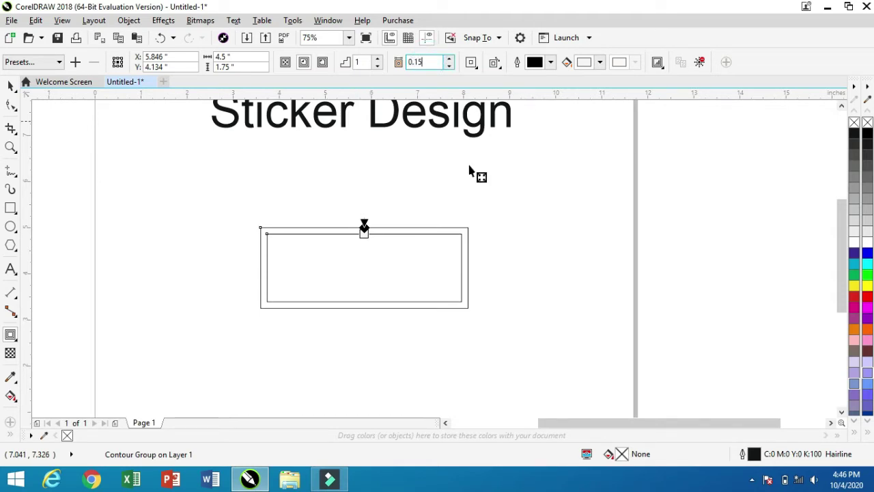
left_click(398, 236)
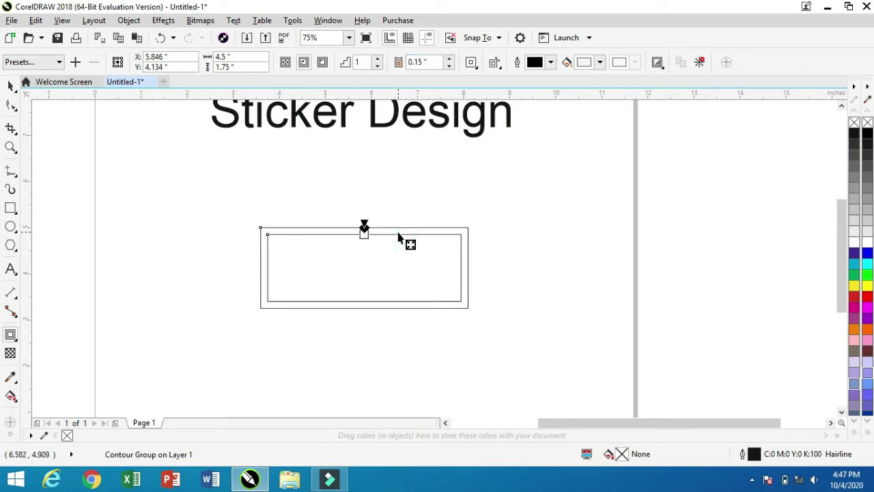
left_click(9, 86)
left_click(159, 169)
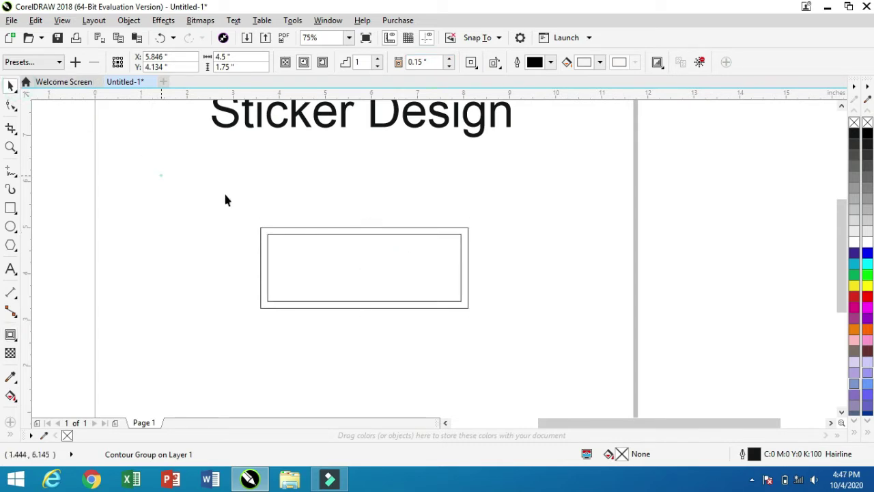
Give the frame's rectangle a black outline.
left_click(354, 258)
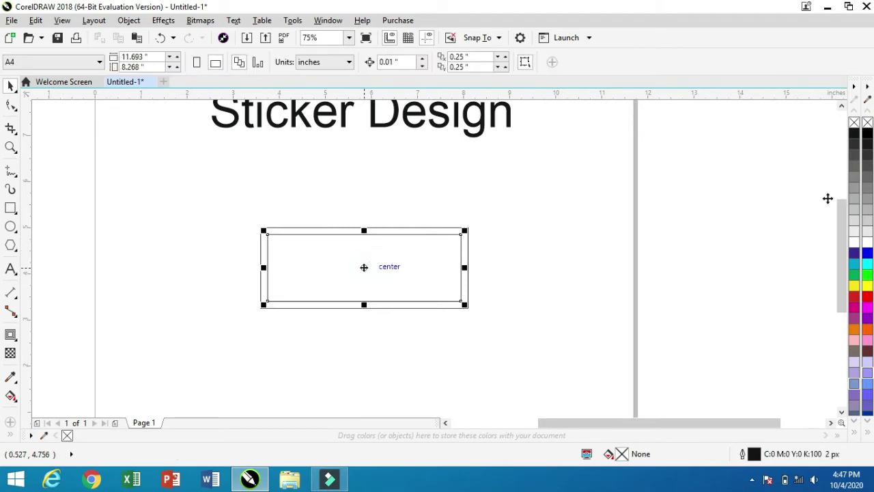
right_click(867, 123)
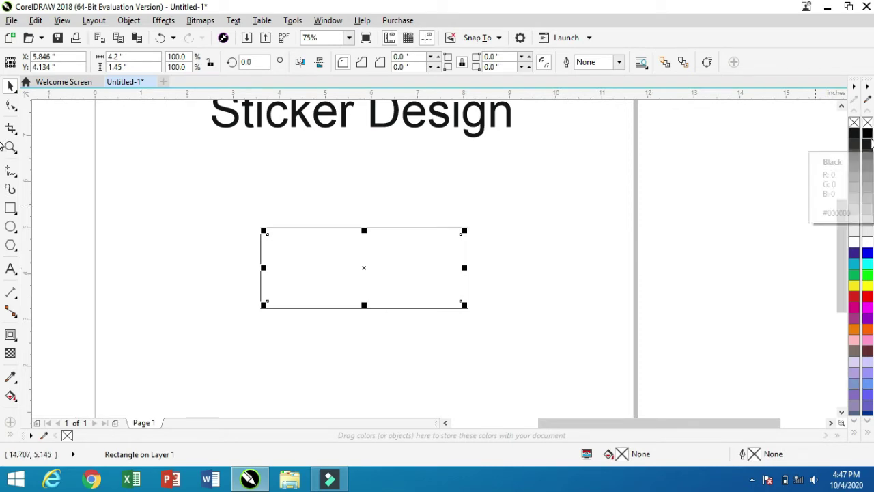
right_click(867, 134)
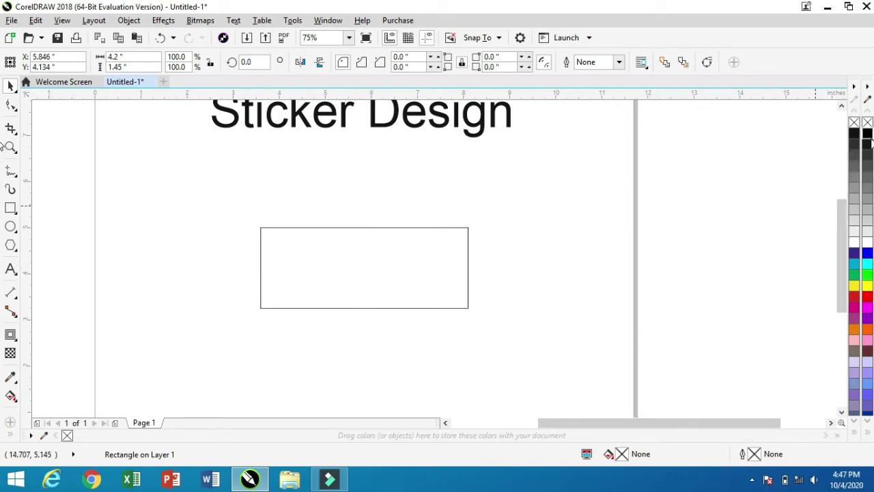
left_click(654, 213)
Place the V6 logo inside the frame, scaled to about 36.6%, near its top.
scroll(654, 213, "down", 1)
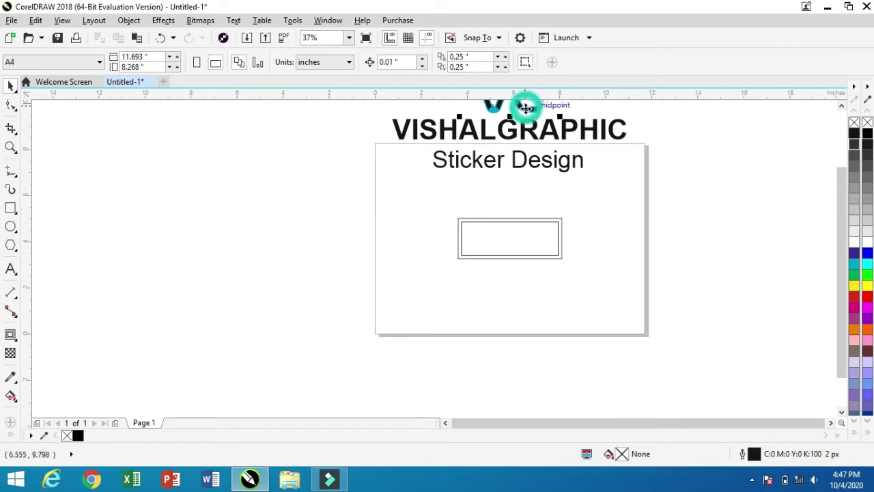
mouse_move(525, 109)
left_mouse_down()
mouse_move(575, 189)
mouse_move(534, 196)
left_mouse_up()
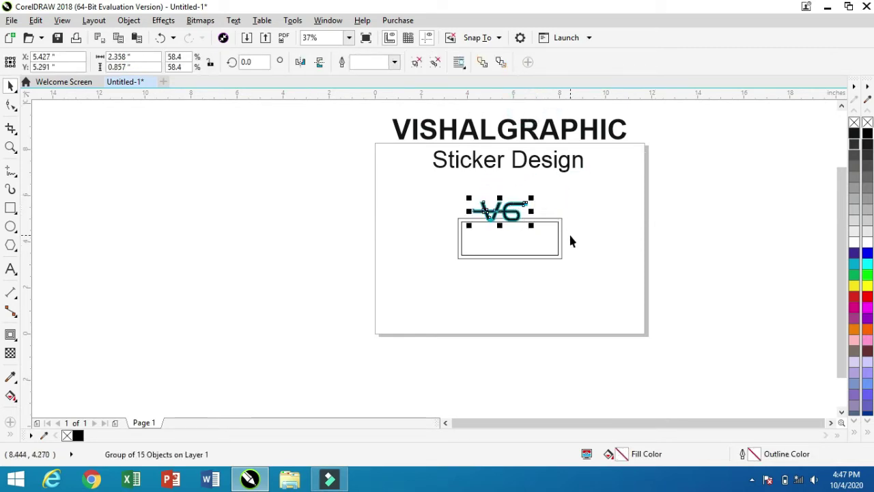
scroll(571, 239, "up", 1)
scroll(570, 237, "up", 1)
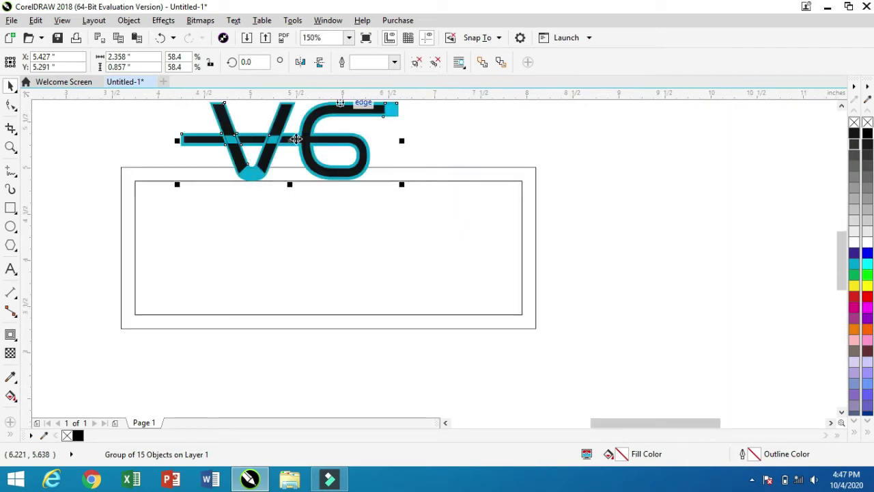
left_click_drag(313, 136, 267, 216)
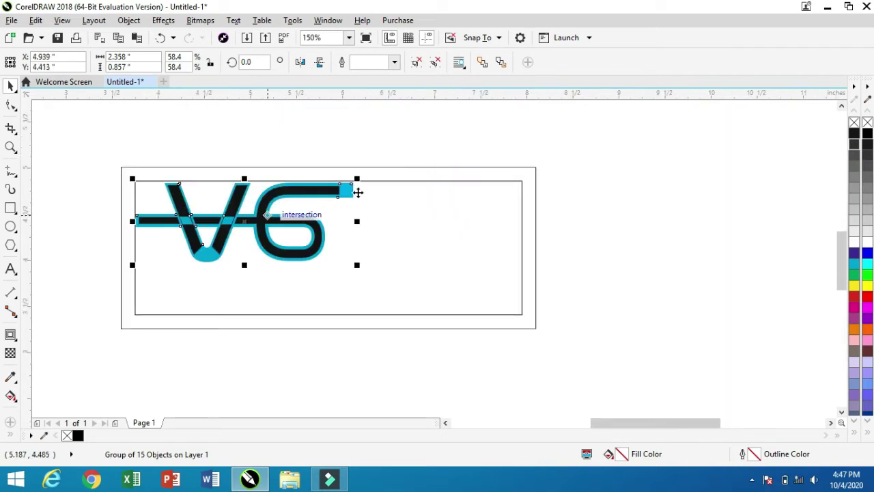
left_click_drag(357, 179, 275, 203)
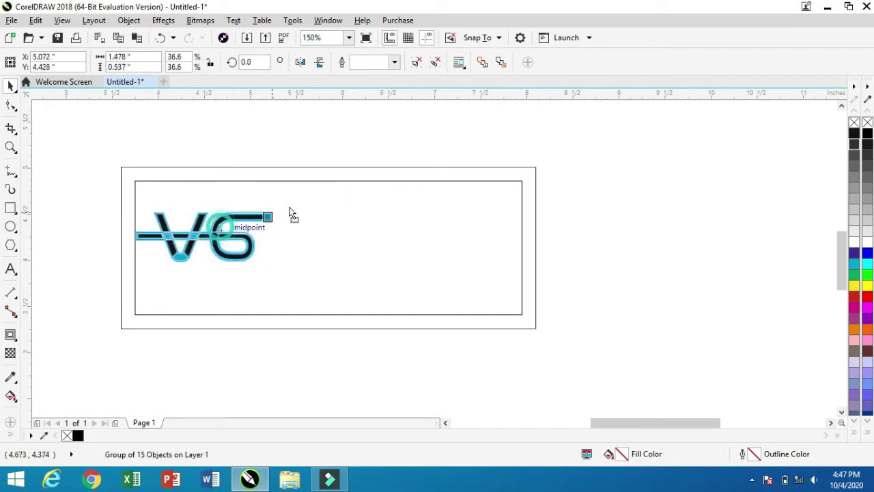
left_click_drag(290, 214, 334, 258)
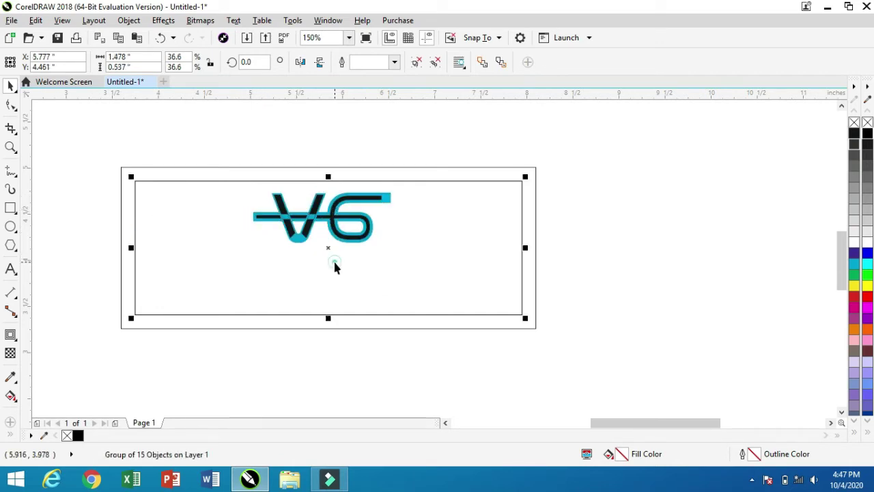
Centre the V6 logo horizontally on the frame and align their tops.
key("ctrl+a")
key("c")
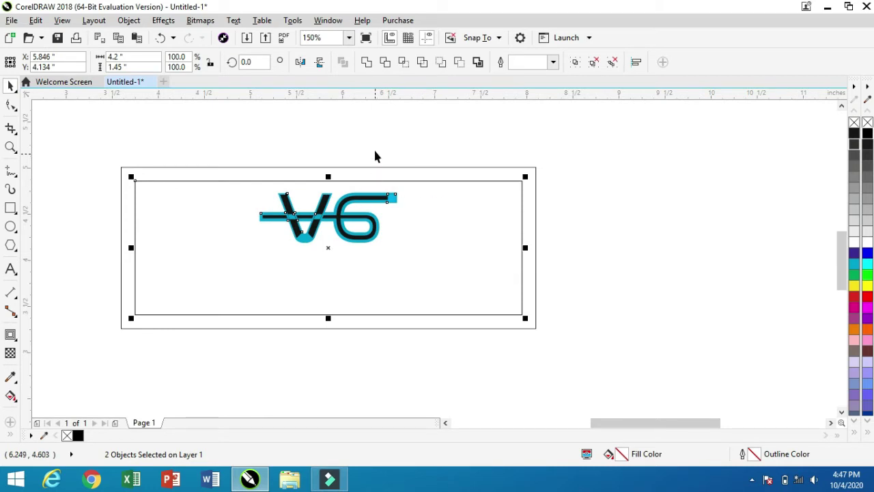
left_click(375, 152)
left_click(367, 216)
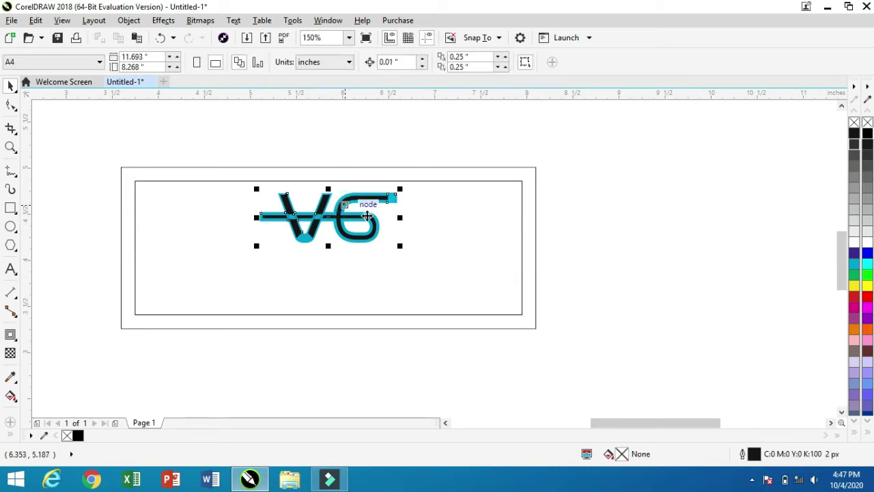
left_click(454, 241, "shift")
key("t")
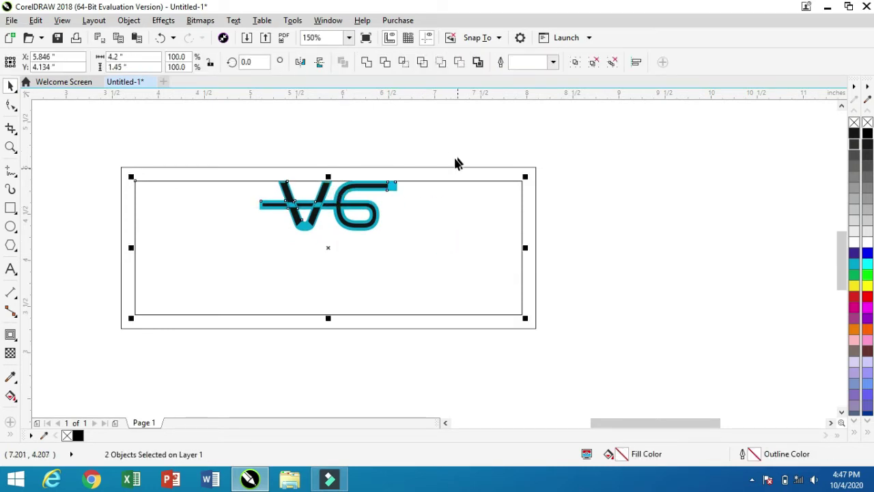
Ungroup the V6 logo and select its horizontal stroke.
left_click(375, 188)
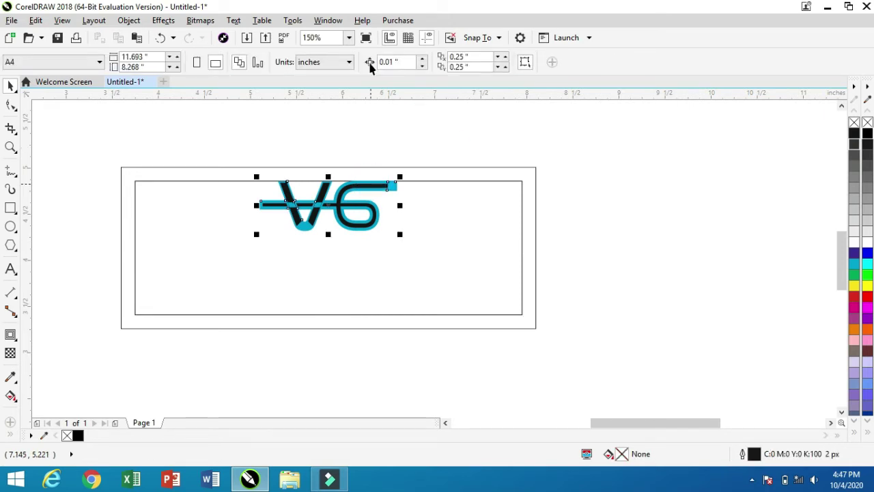
key("ctrl+u")
left_click(346, 109)
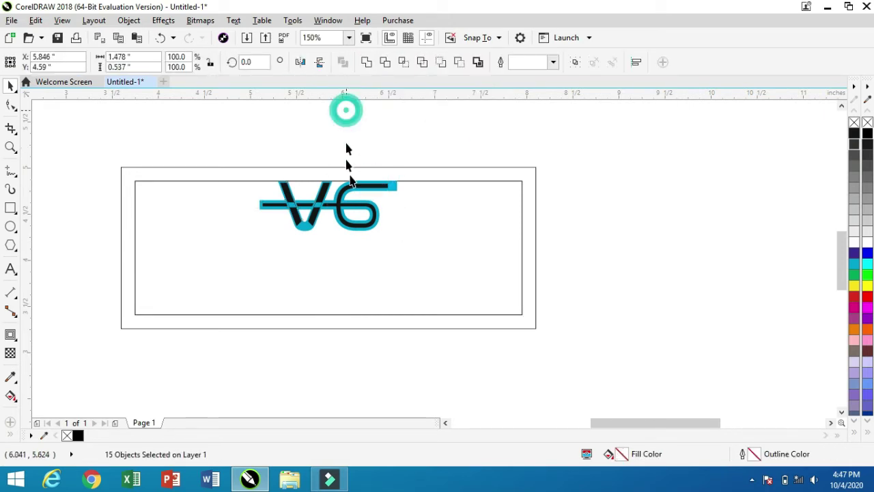
left_click(355, 185)
left_click(379, 62)
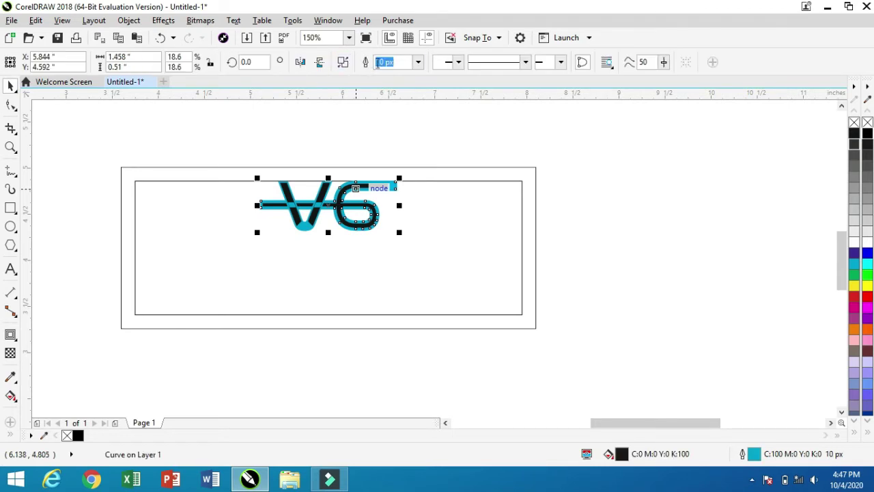
Thin the horizontal stroke's outline to 3 px.
left_click(418, 62)
left_click(406, 95)
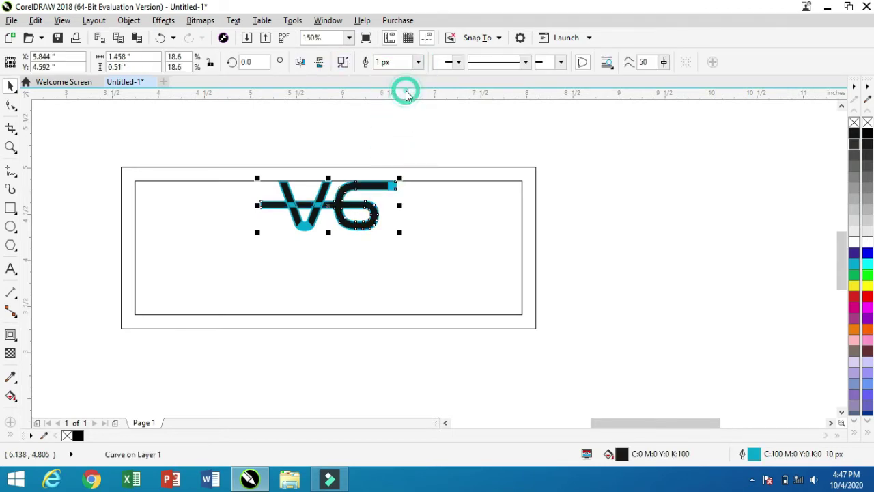
left_click(418, 62)
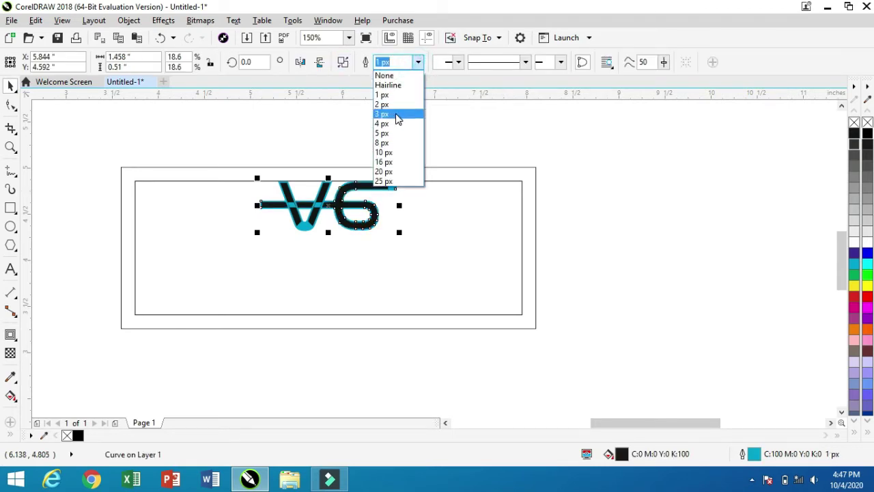
left_click(395, 117)
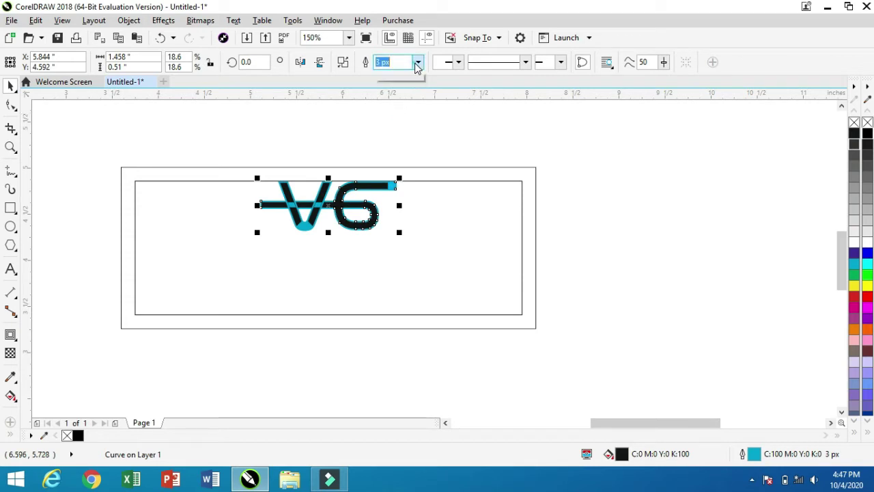
left_click(418, 62)
left_click(393, 131)
left_click(393, 134)
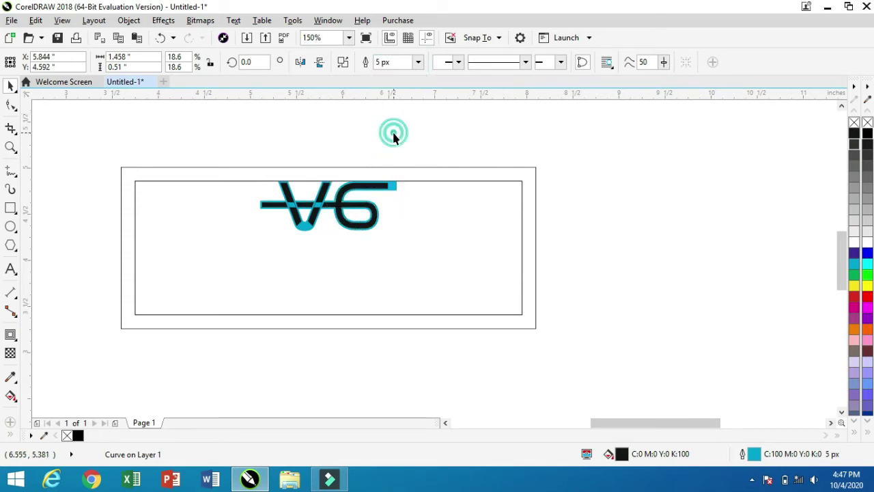
Add a 24 pt Arial 'vishal graphic' text line left of the frame and bring up Change Case.
left_click(10, 268)
left_click(49, 264)
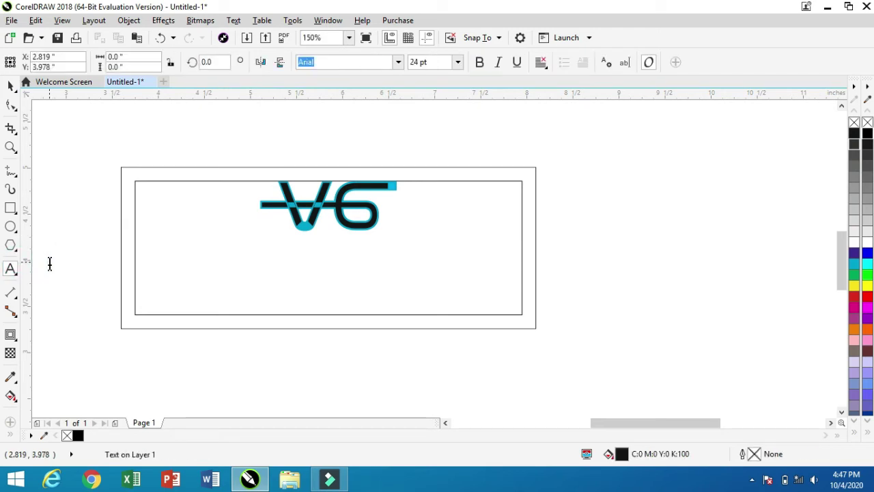
type("Visal")
key("BackSpace")
key("BackSpace")
key("BackSpace")
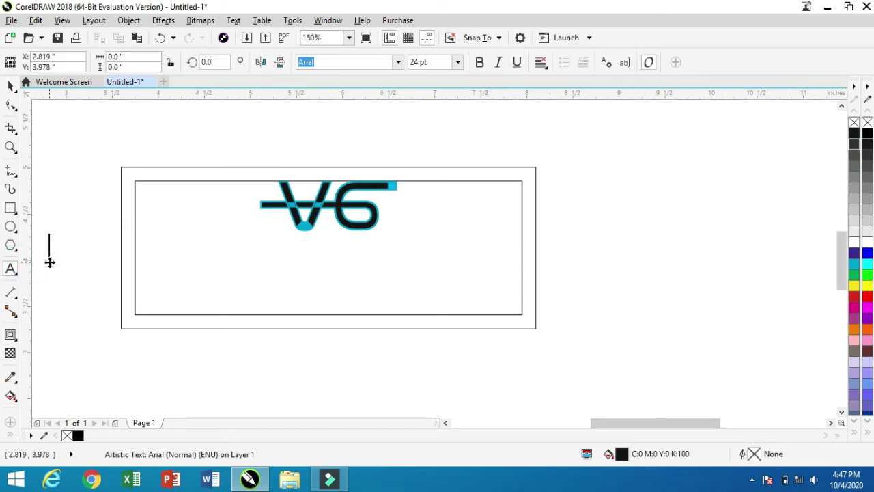
type("vishalgrap")
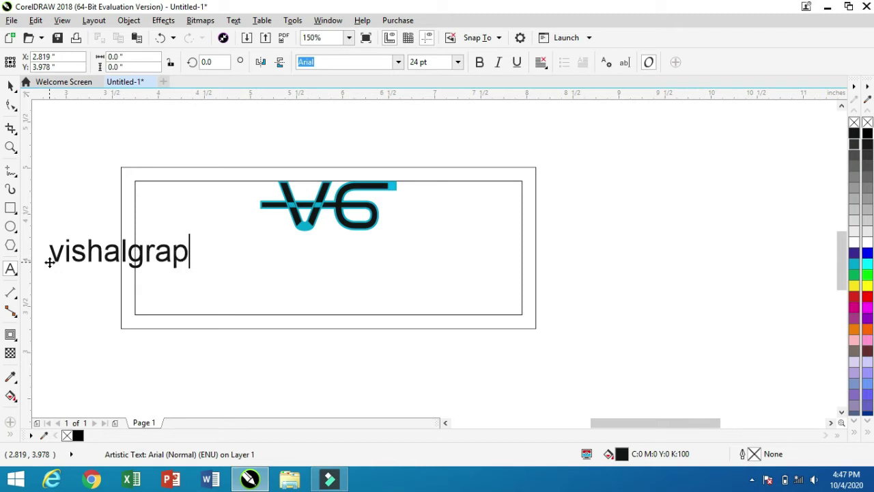
type("hic")
key("Left")
key("Left")
key("Left")
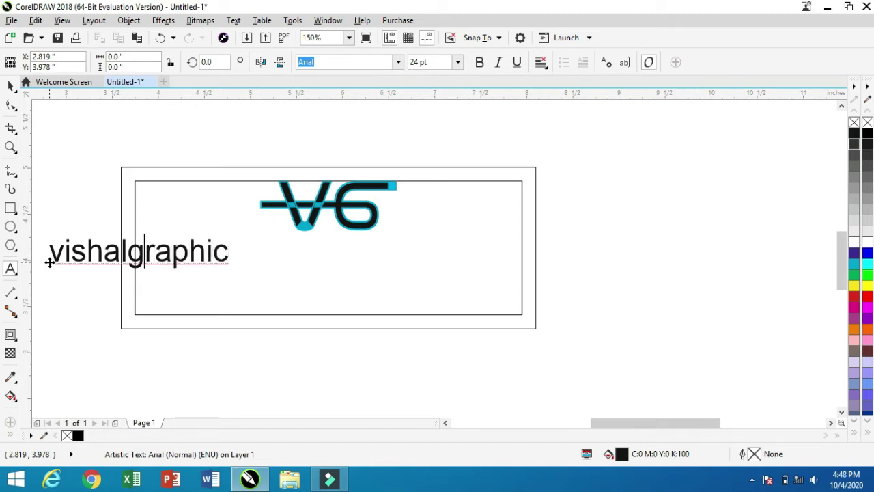
key("shift+F3")
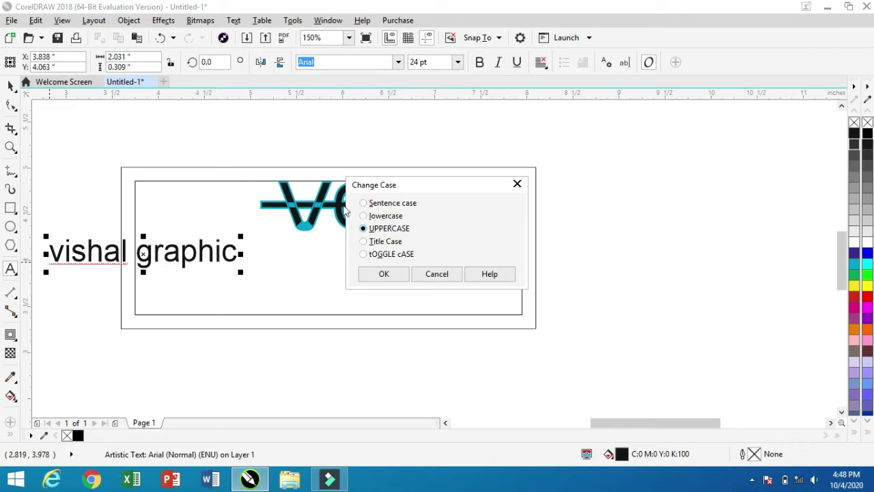
Apply UPPERCASE via Change Case to part of the text, then select the text object.
left_click(384, 273)
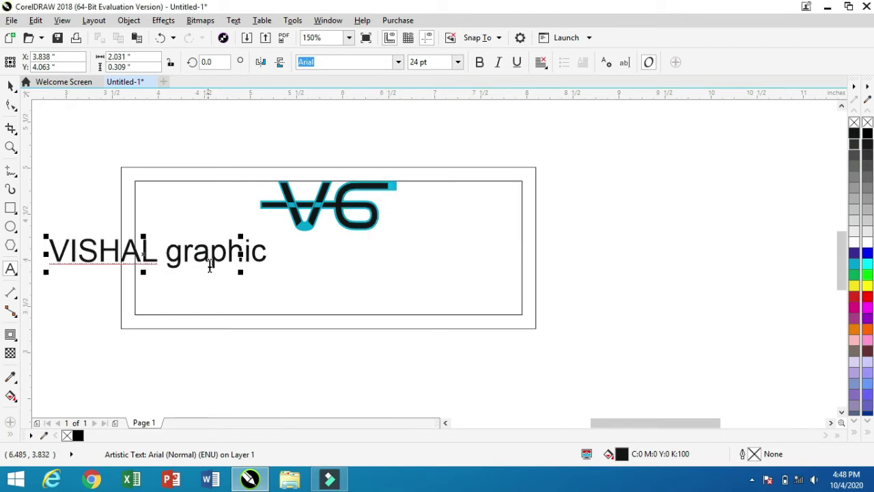
key("shift+F3")
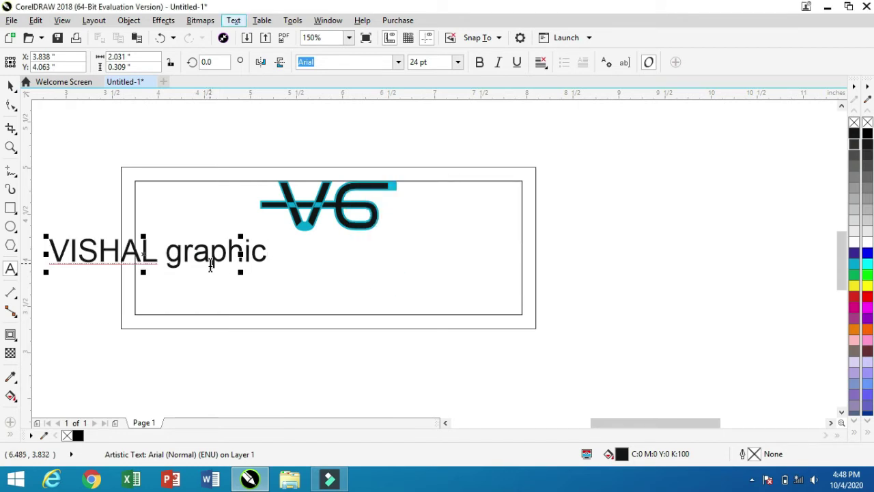
left_click(367, 229)
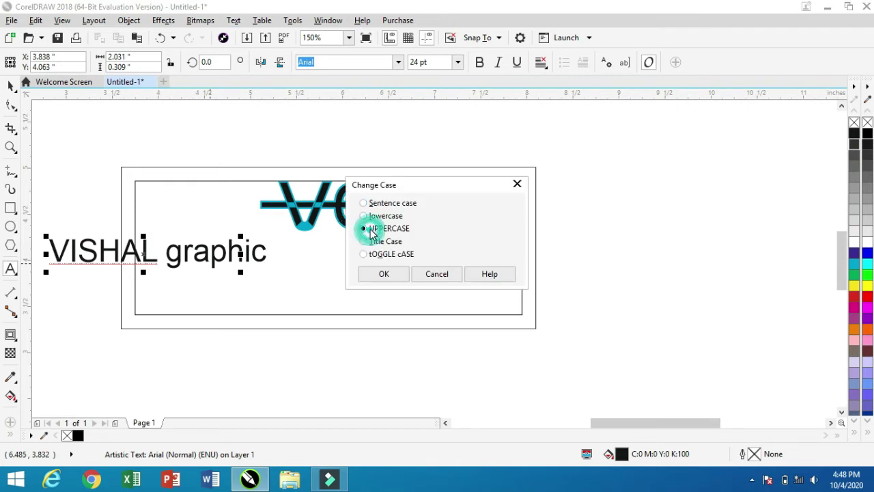
left_click(380, 275)
key("ctrl+space")
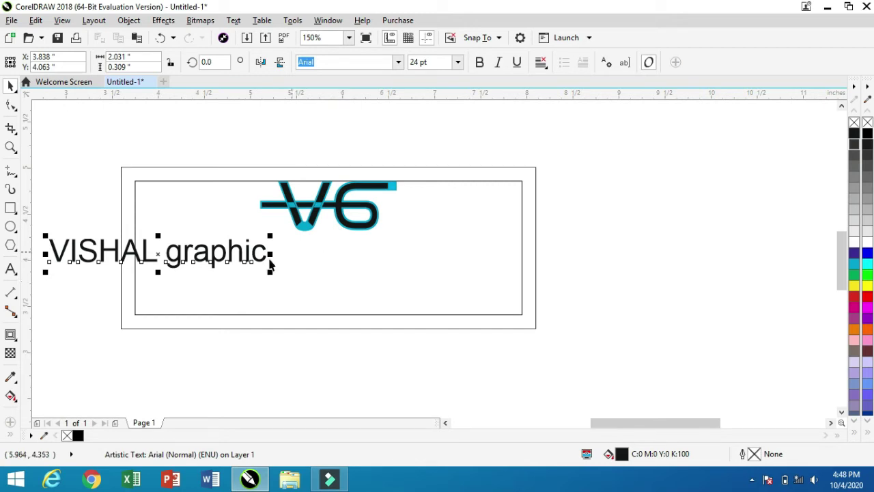
Convert the whole name to 'VISHAL GRAPHIC' capitals and move it under the V6 logo.
double_click(243, 261)
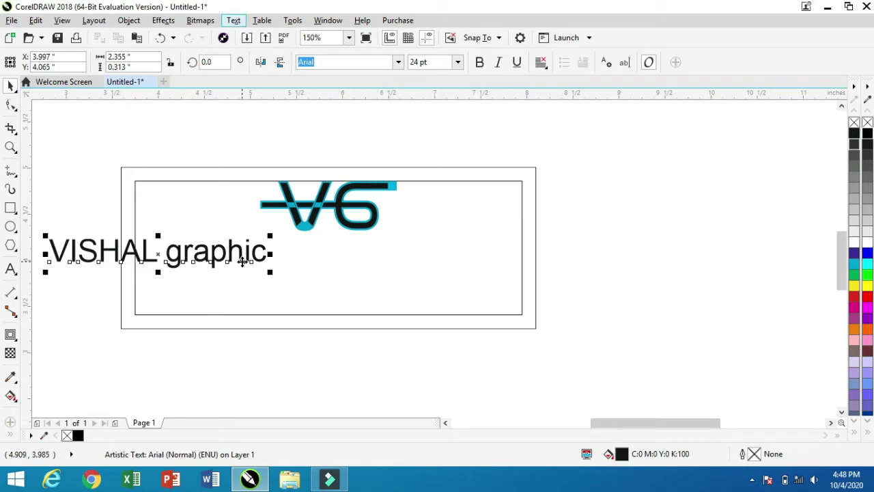
key("shift+F3")
left_click(366, 228)
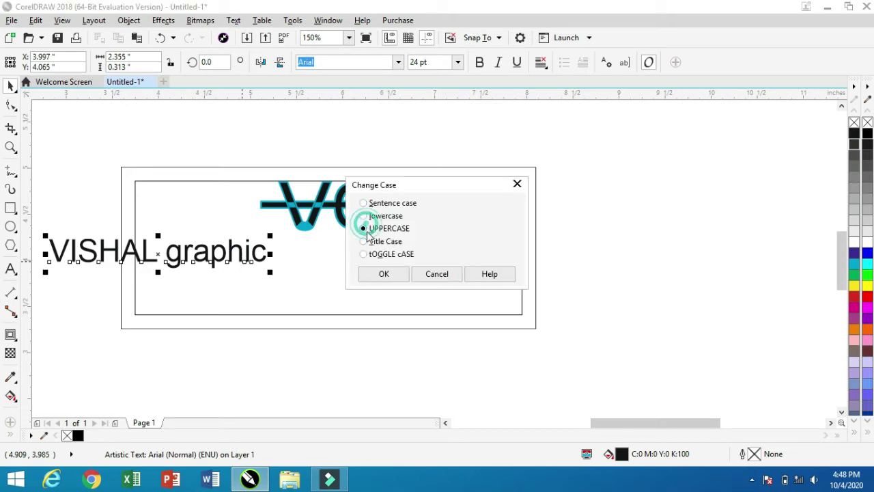
left_click(372, 273)
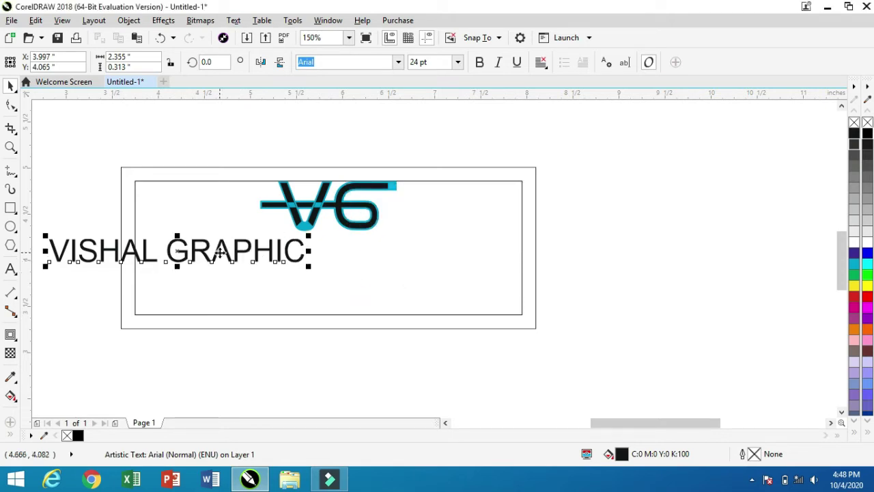
left_click_drag(221, 262, 362, 260)
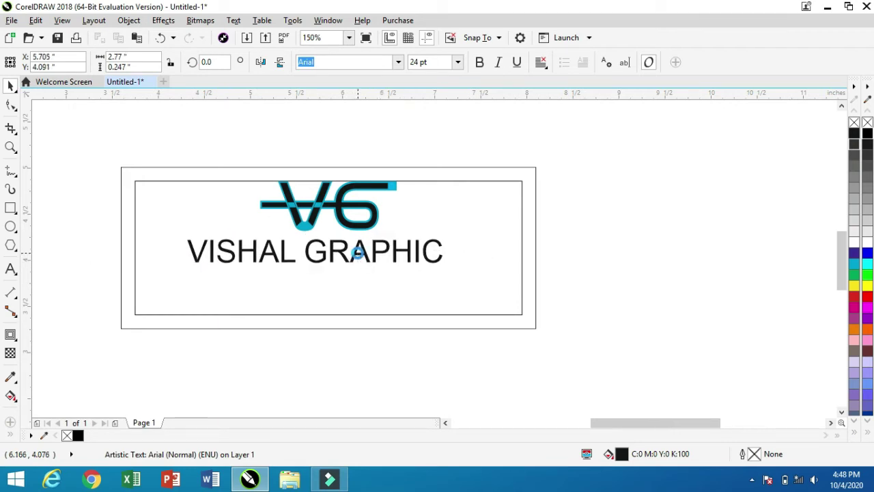
Shrink VISHAL GRAPHIC to about 19.9 pt, centre it under the V6 logo, and bold it.
left_click_drag(454, 233, 405, 240)
left_click_drag(330, 253, 363, 249)
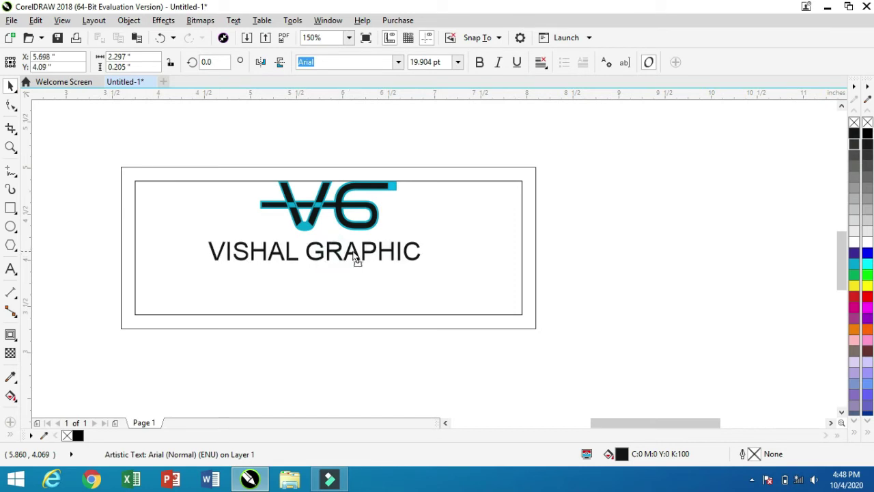
left_click(350, 286, "shift")
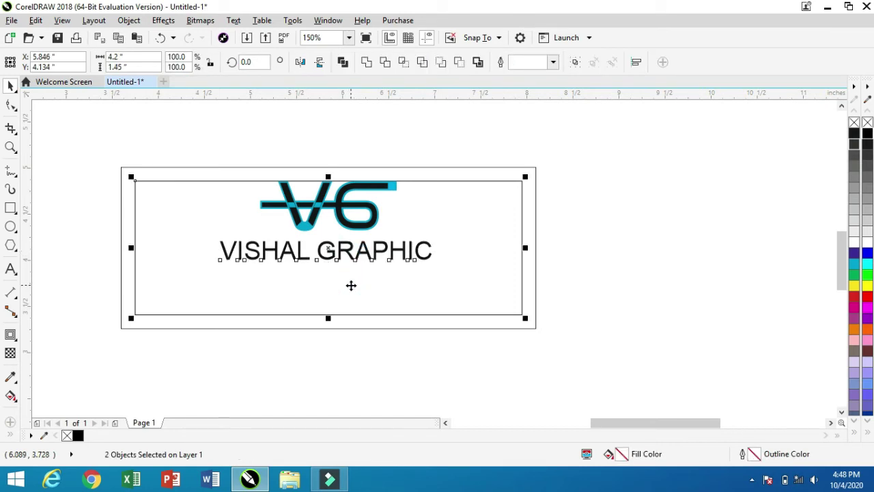
left_click(374, 257)
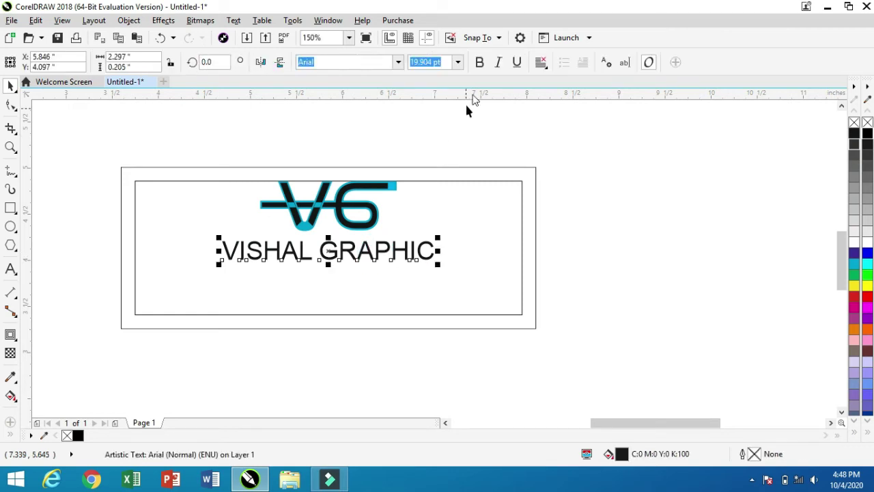
left_click(481, 62)
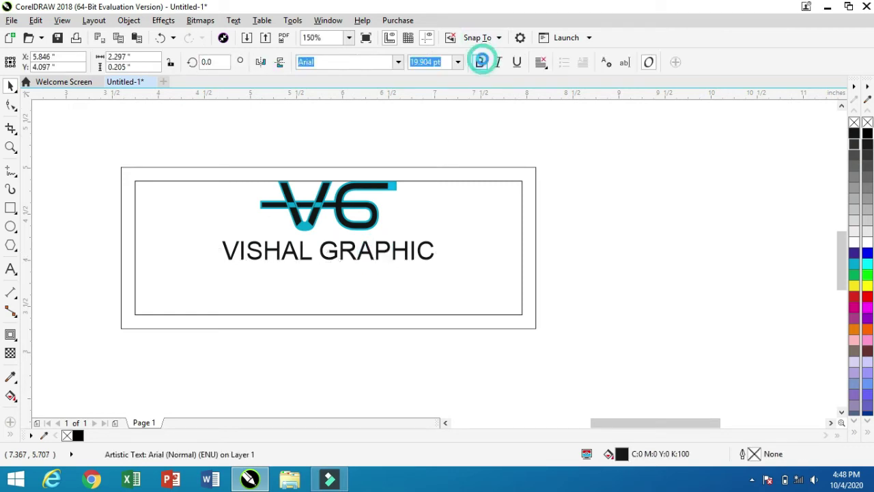
left_click(381, 258)
left_click(383, 301, "shift")
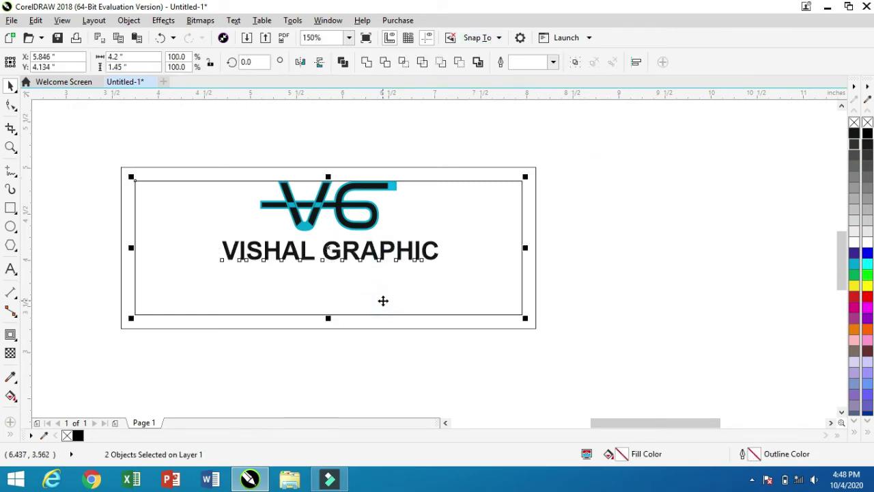
left_click(653, 224)
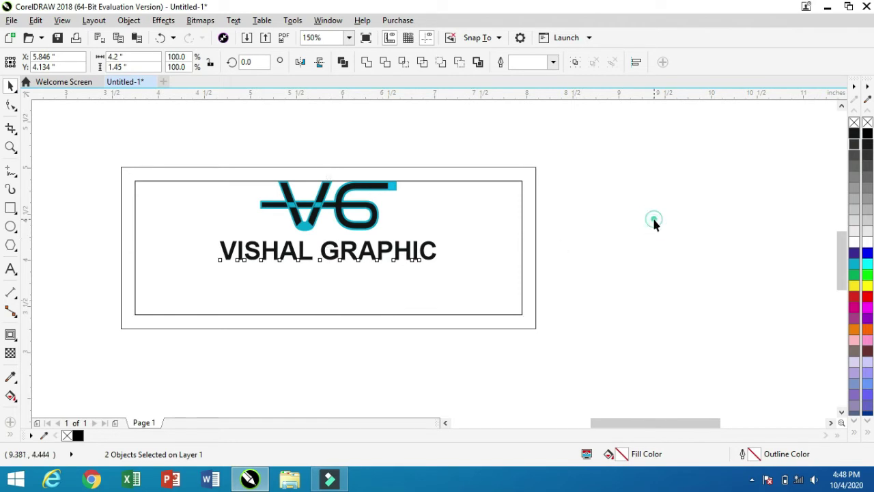
left_click(350, 254)
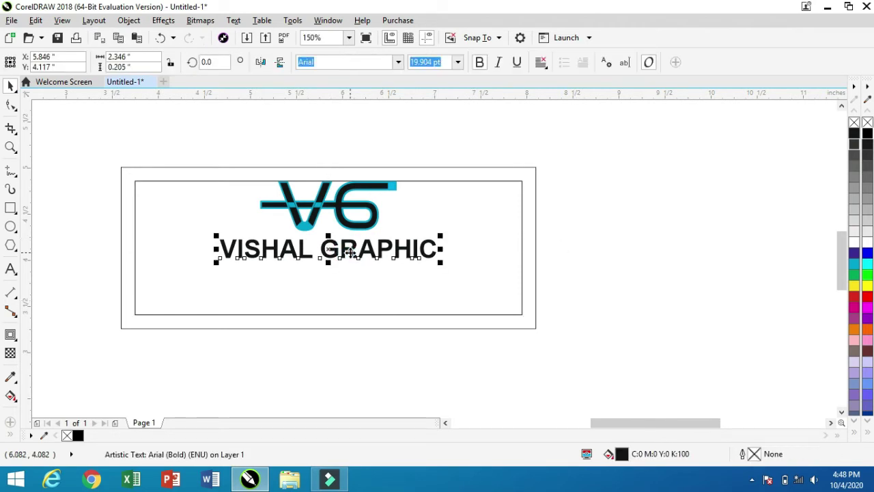
Paste the badge and contact icon graphics and group the 13 objects.
scroll(350, 254, "down", 1)
scroll(350, 254, "down", 1)
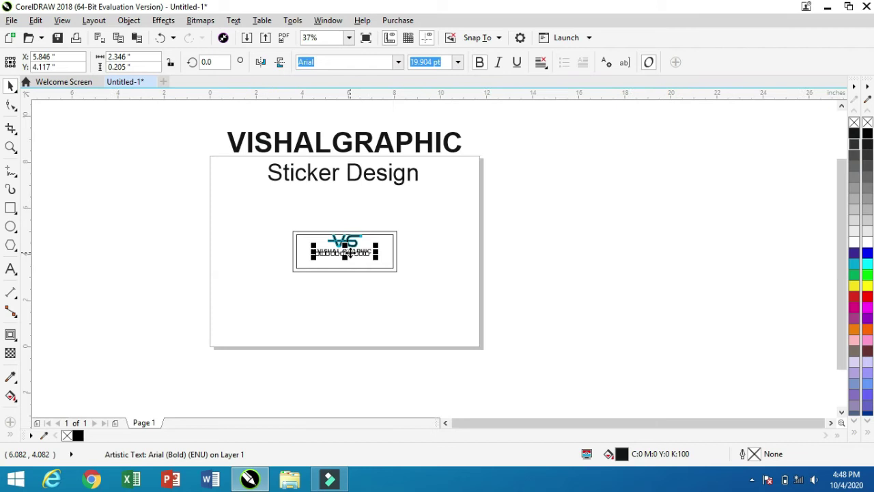
left_click(588, 244)
key("ctrl+v")
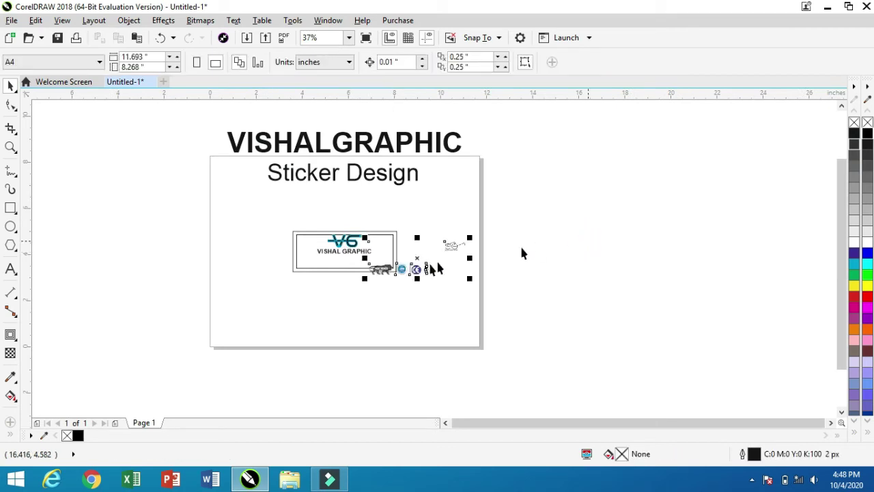
left_click_drag(503, 263, 502, 259)
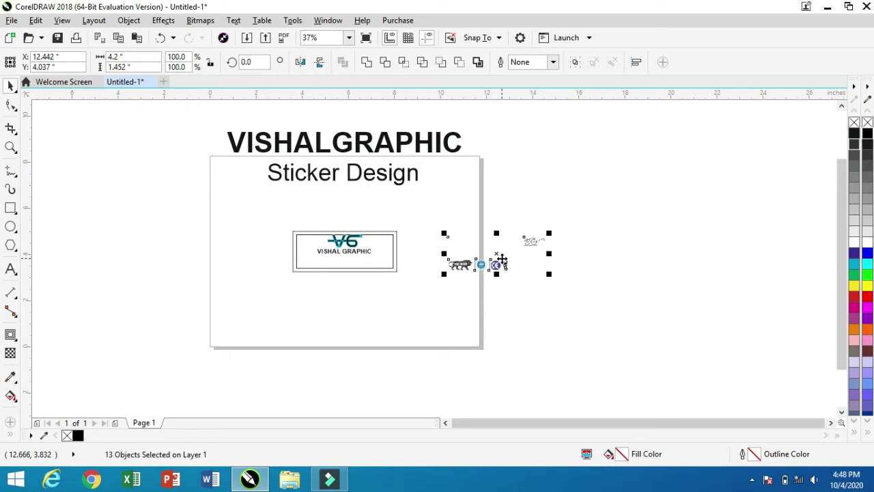
key("ctrl+g")
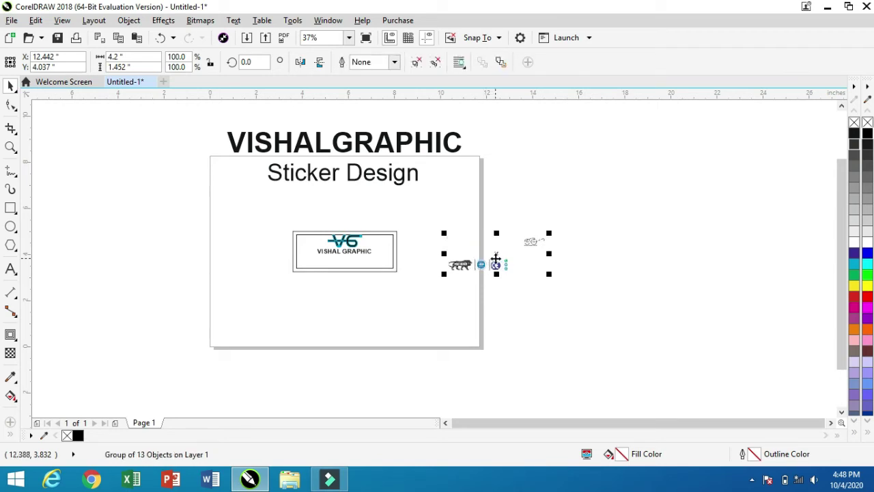
Move the badge group into the sticker frame and deselect it.
left_click_drag(482, 259, 345, 260)
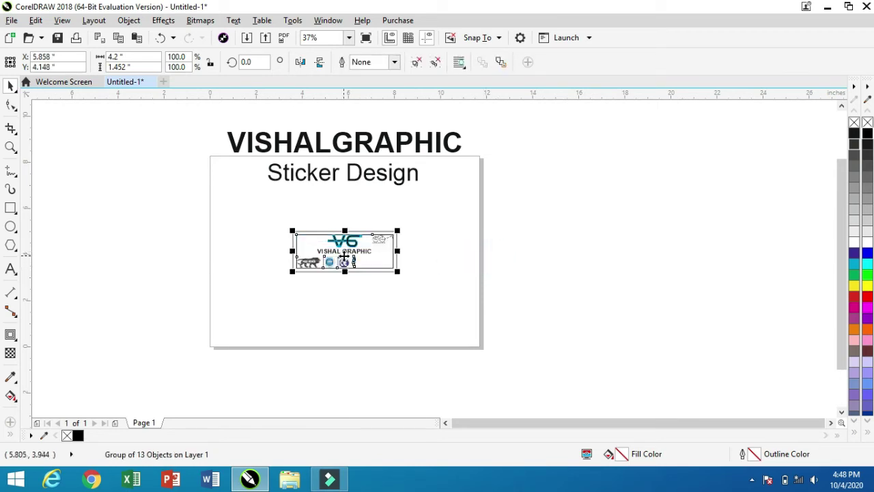
scroll(345, 258, "up", 1)
scroll(343, 255, "up", 1)
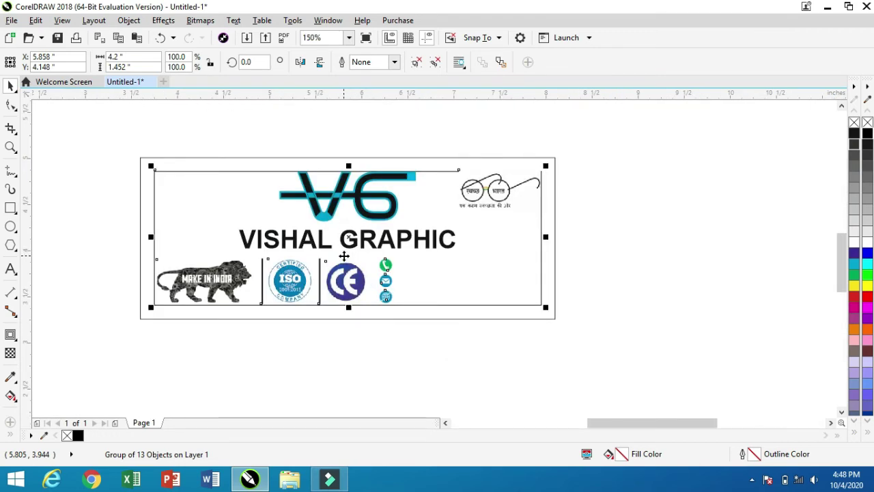
scroll(343, 256, "up", 1)
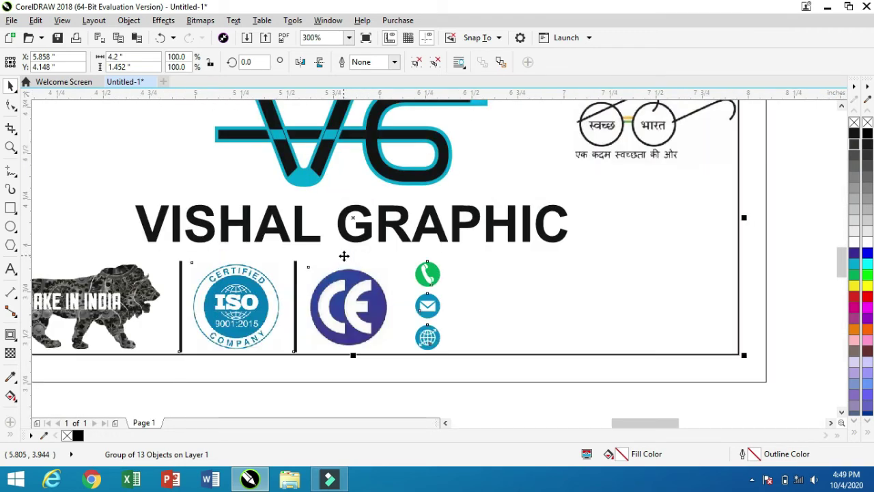
scroll(343, 256, "down", 1)
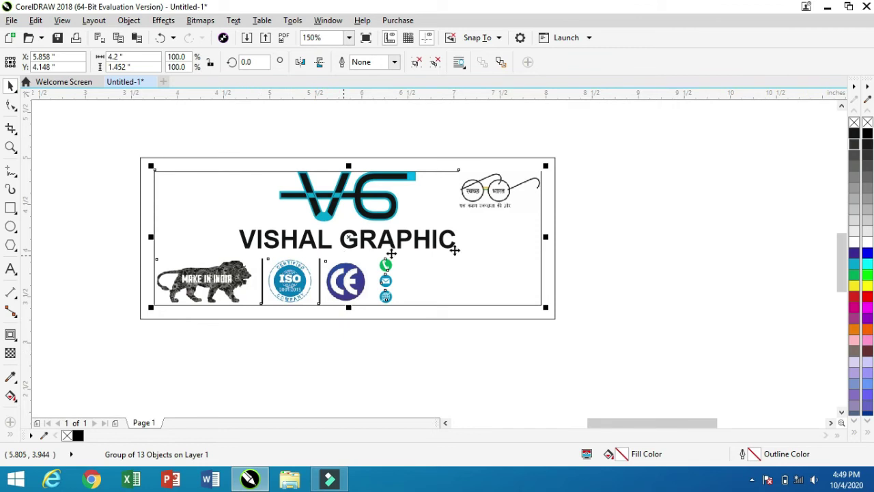
left_click(625, 217)
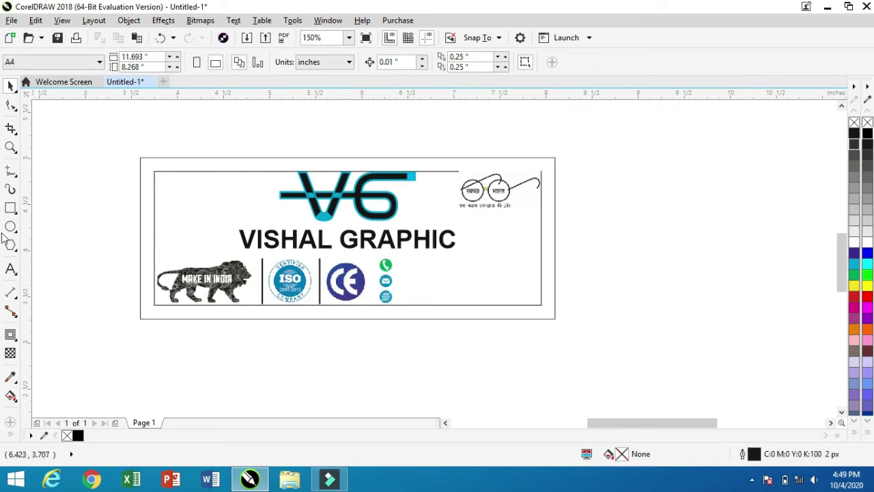
left_click(11, 267)
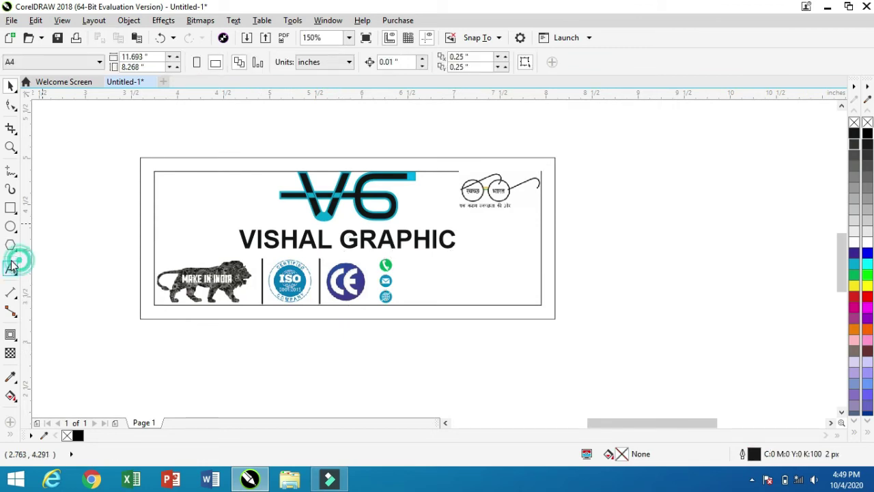
Add a text line with the @ handle below the sticker, replacing an abandoned web address.
left_click(424, 332)
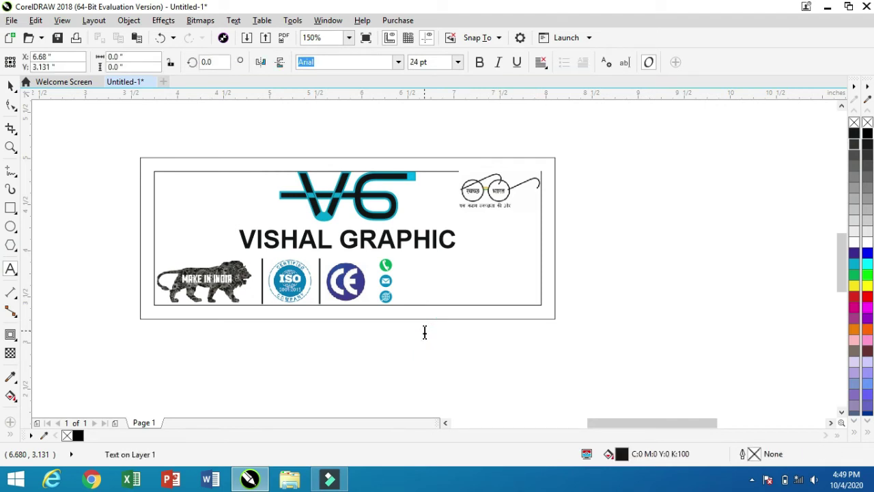
type("WWW")
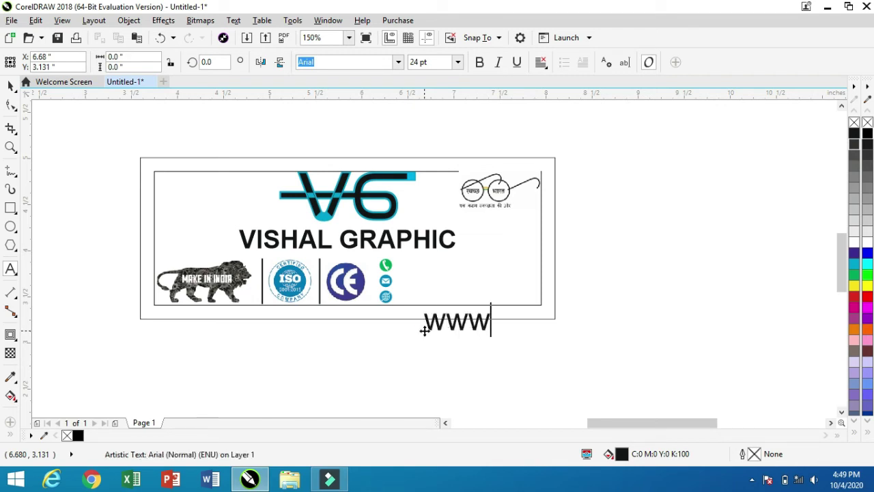
type(".")
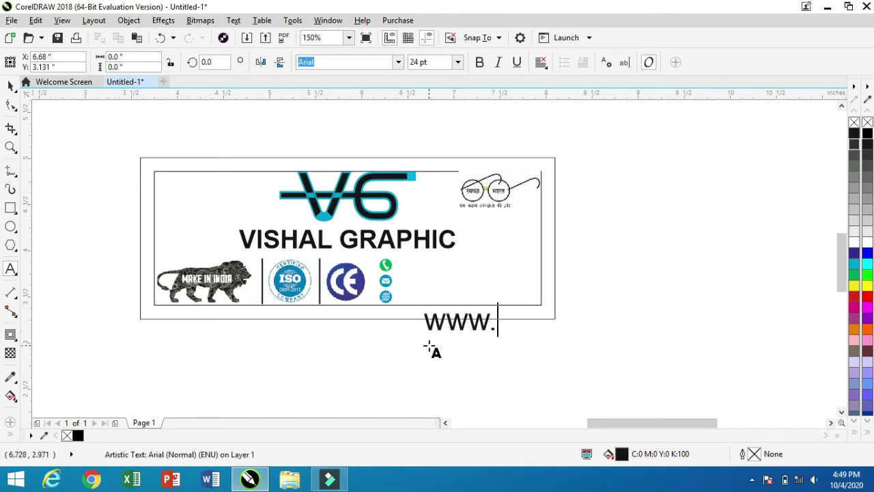
key("ctrl+a")
type("www.vishalgr")
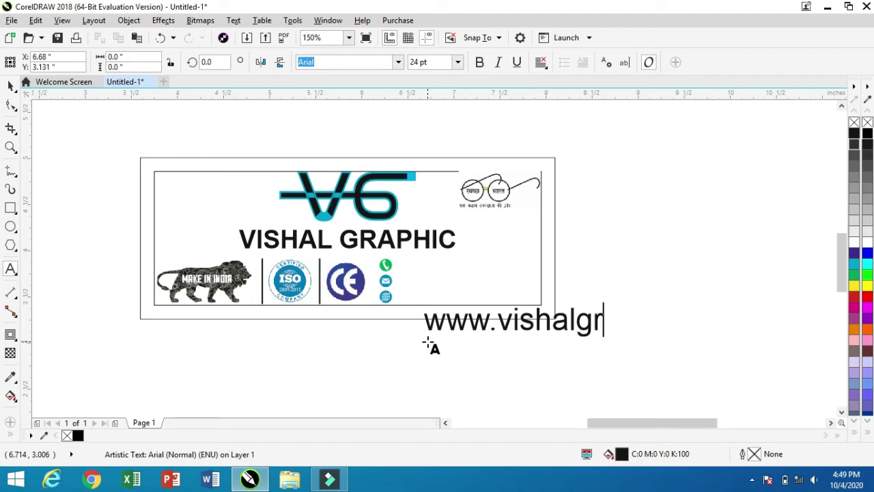
type("aphic")
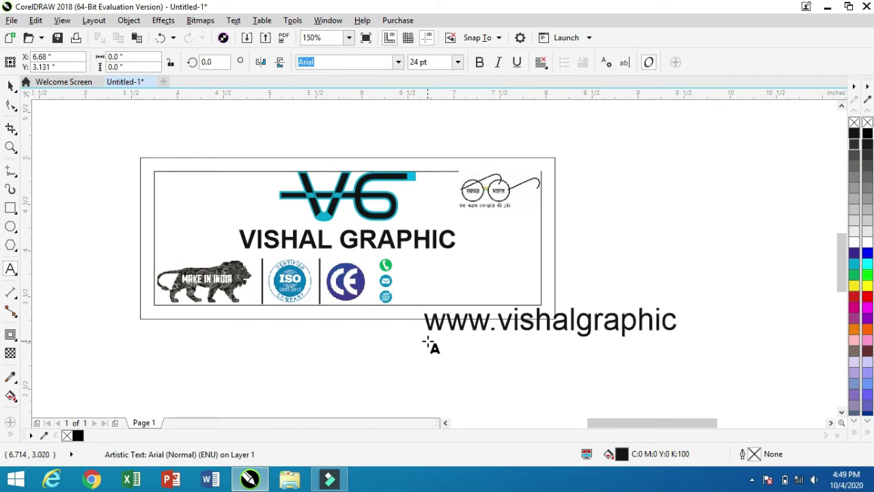
key("BackSpace")
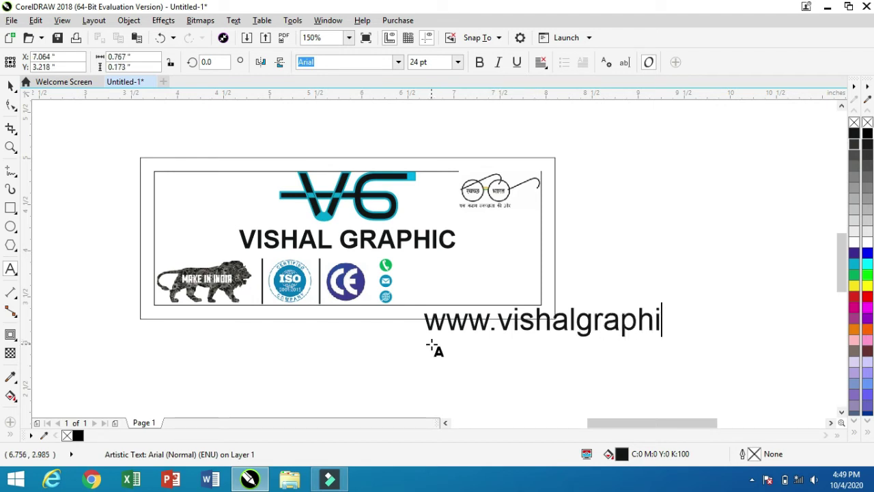
key("BackSpace")
key("BackSpace")
key("BackSpace")
key("BackSpace")
key("BackSpace")
key("BackSpace")
key("BackSpace")
key("BackSpace")
key("BackSpace")
key("BackSpace")
key("BackSpace")
key("BackSpace")
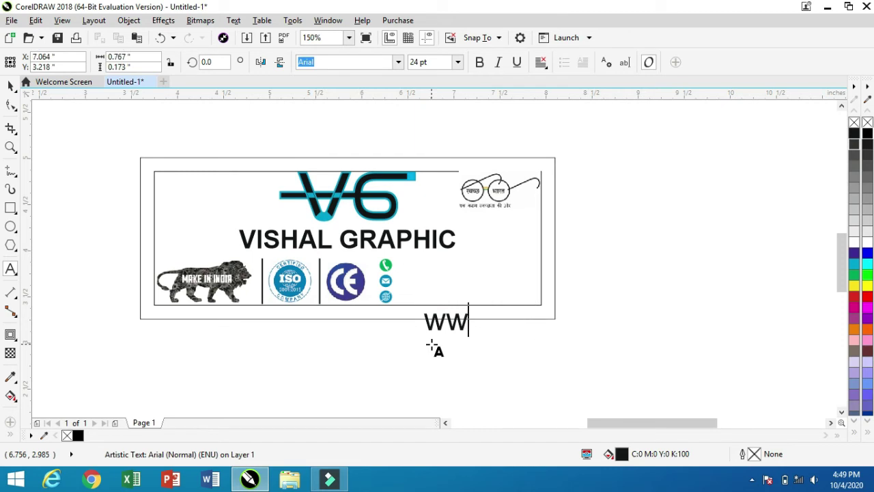
key("BackSpace")
key("BackSpace")
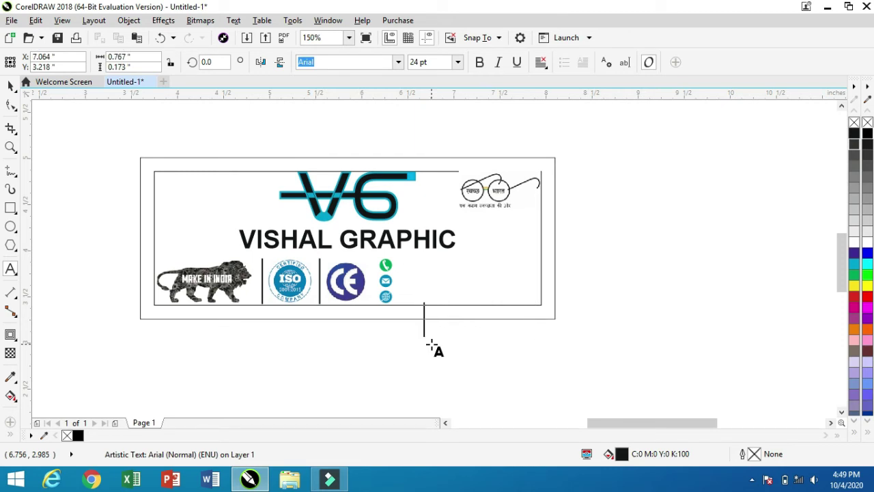
type("@vishal")
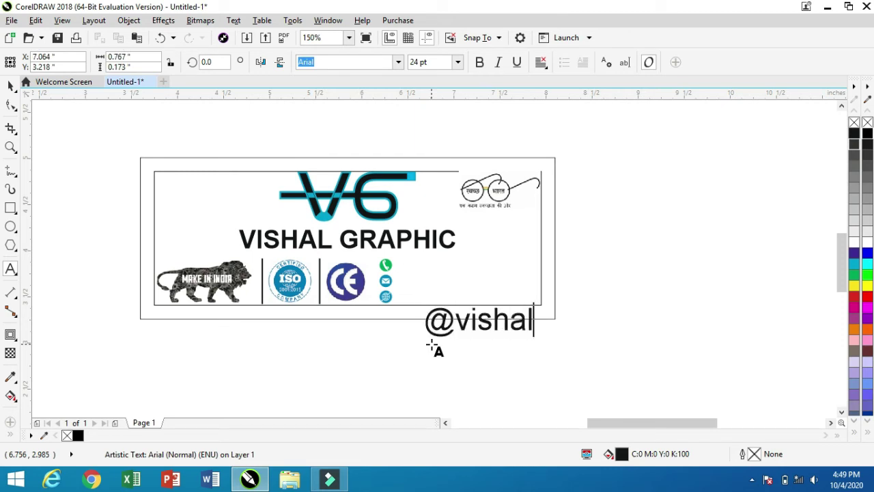
type("graphic")
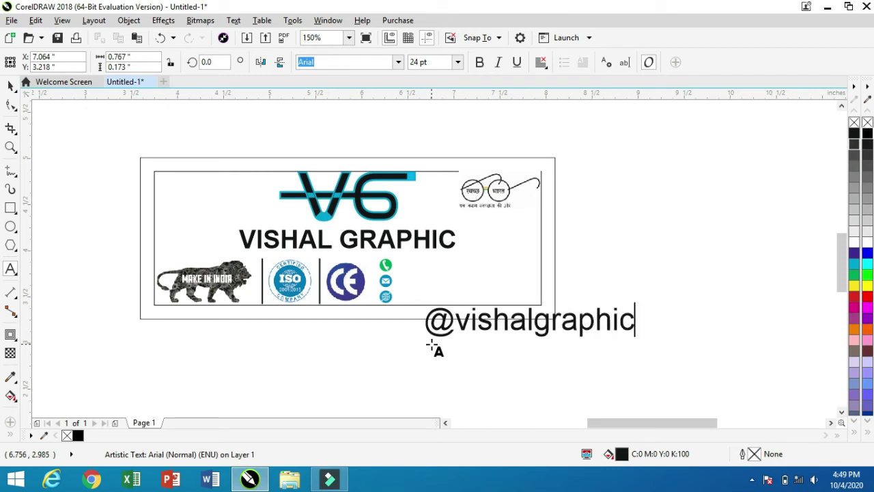
key("ctrl+space")
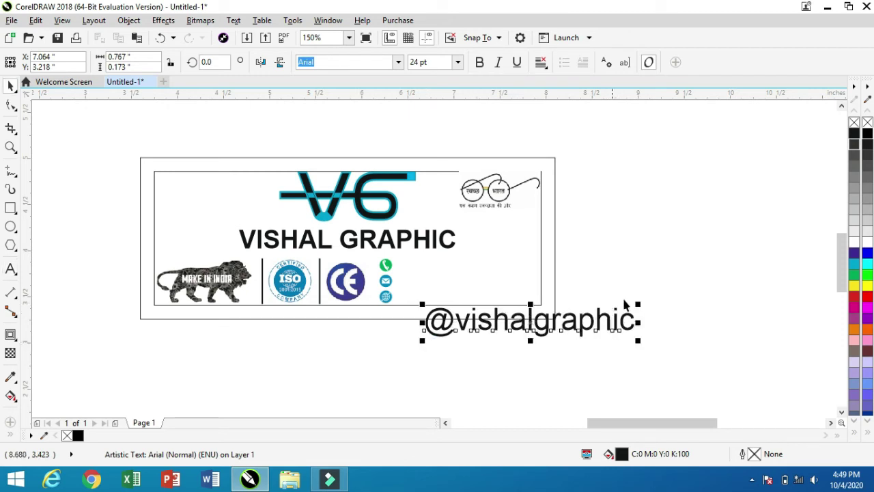
Shrink the handle text to 8 pt and place it beside the web icon.
left_click(457, 62)
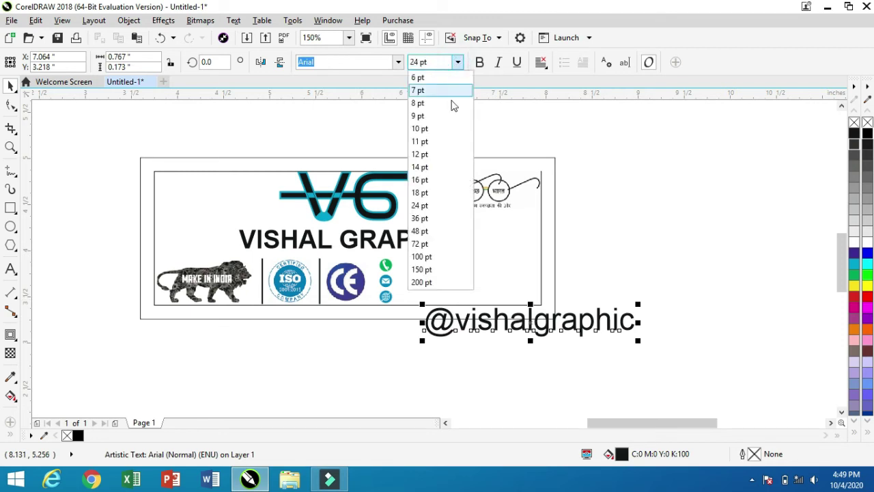
left_click(451, 103)
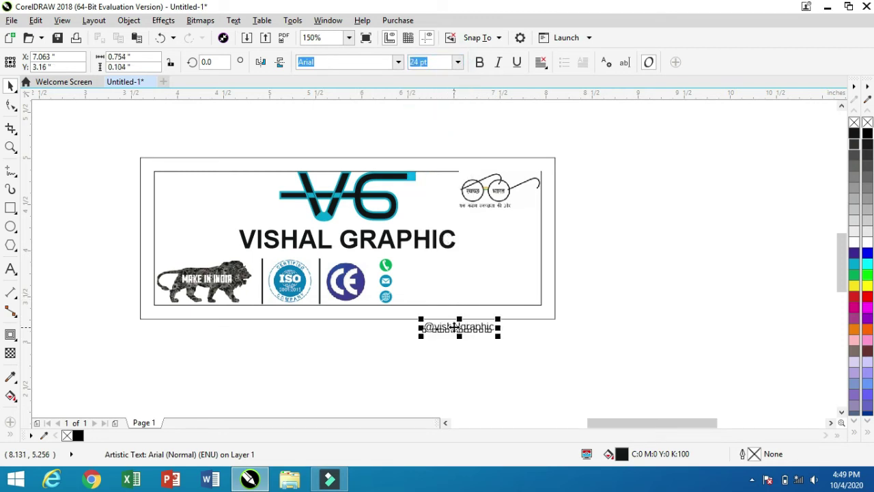
mouse_move(452, 327)
left_mouse_down()
mouse_move(456, 302)
mouse_move(427, 278)
mouse_move(427, 295)
left_mouse_up()
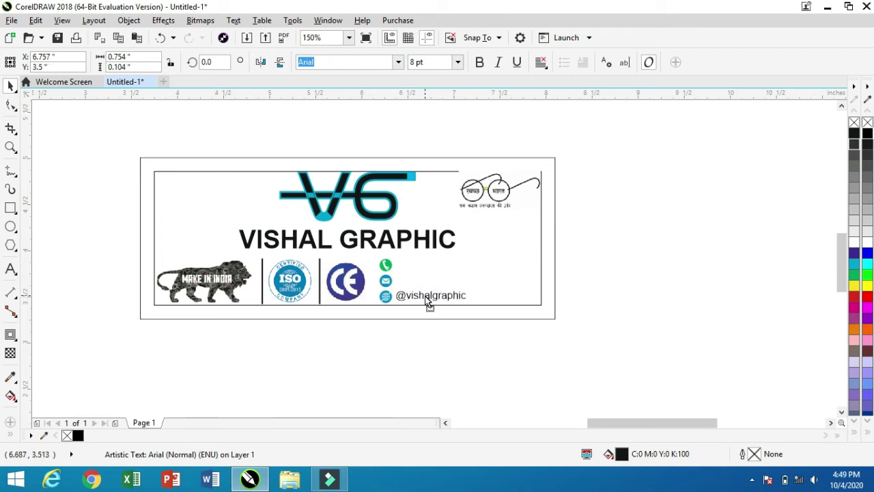
left_click_drag(427, 304, 427, 305)
Duplicate the handle to the email row and retype the phone-row copy as the phone number.
key("ctrl+v")
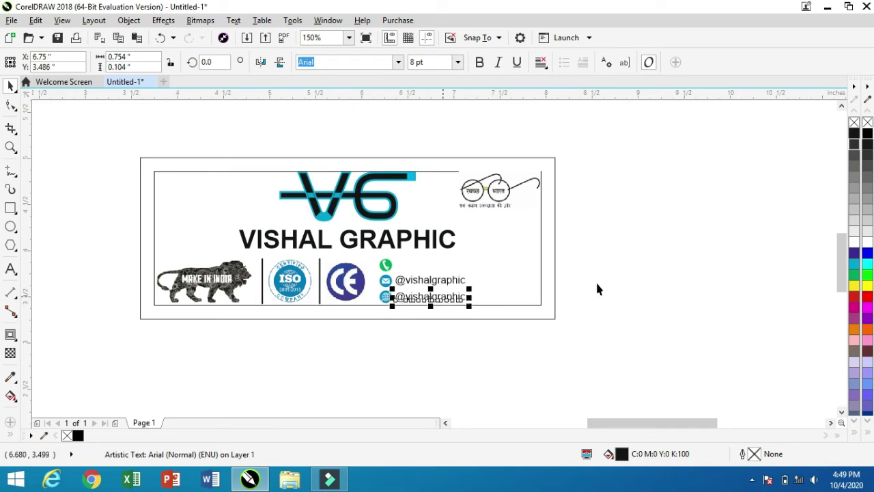
left_click(604, 281)
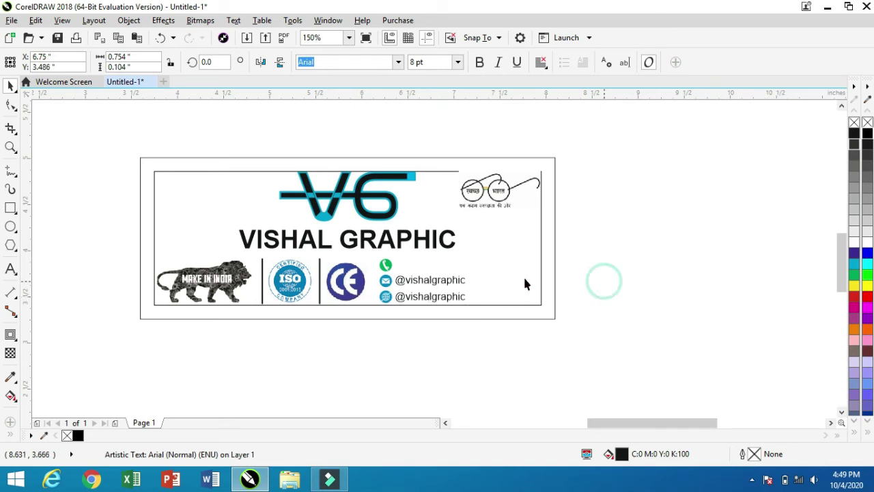
left_click(423, 282)
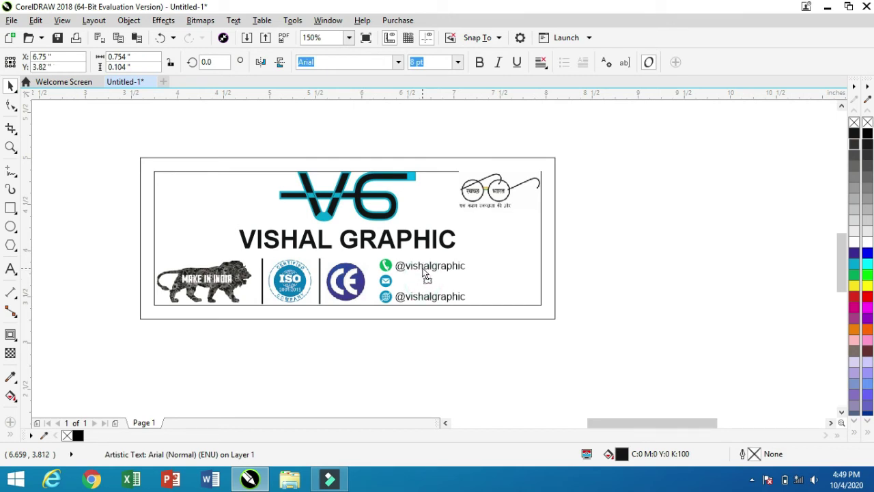
left_click_drag(423, 282, 422, 266)
double_click(422, 266)
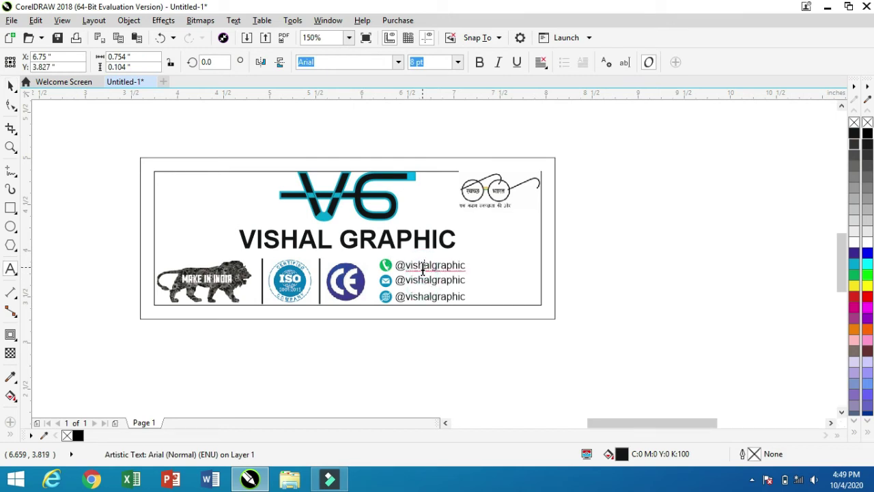
key("ctrl+a")
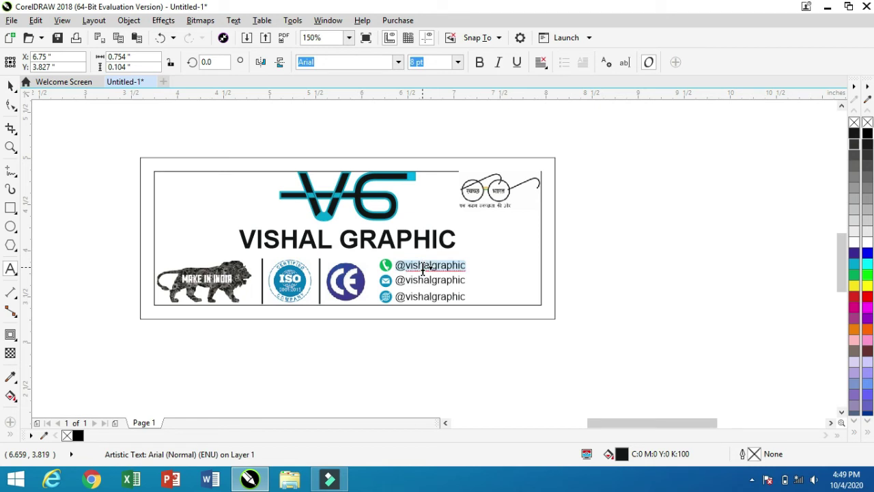
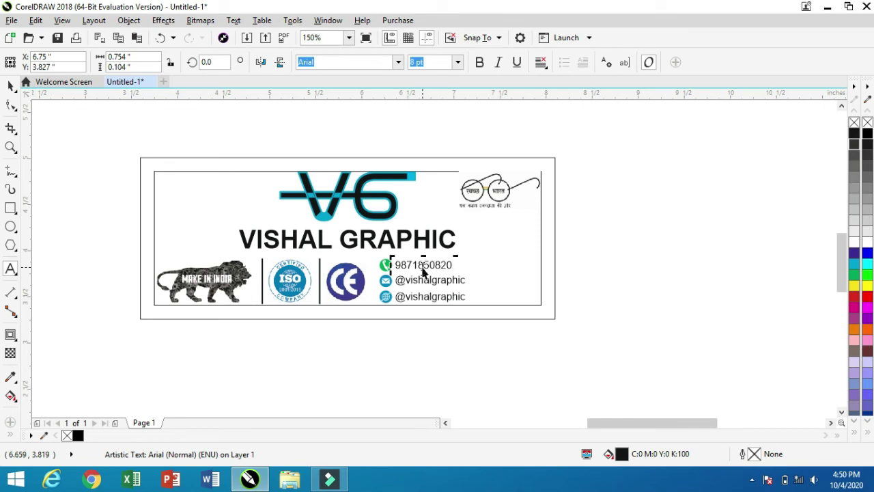
key("Escape")
left_click(554, 277)
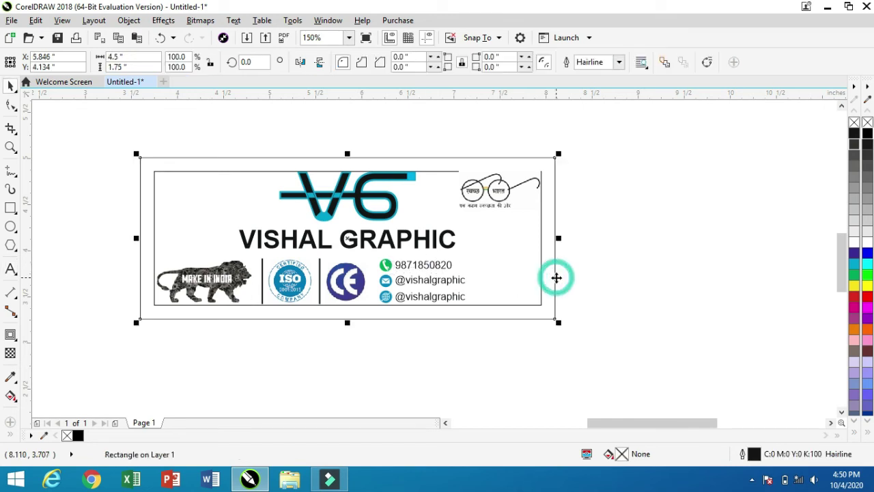
Remove the outline from the card's inner border rectangle using the palette's no-color swatch.
left_click(641, 243)
left_click(187, 207)
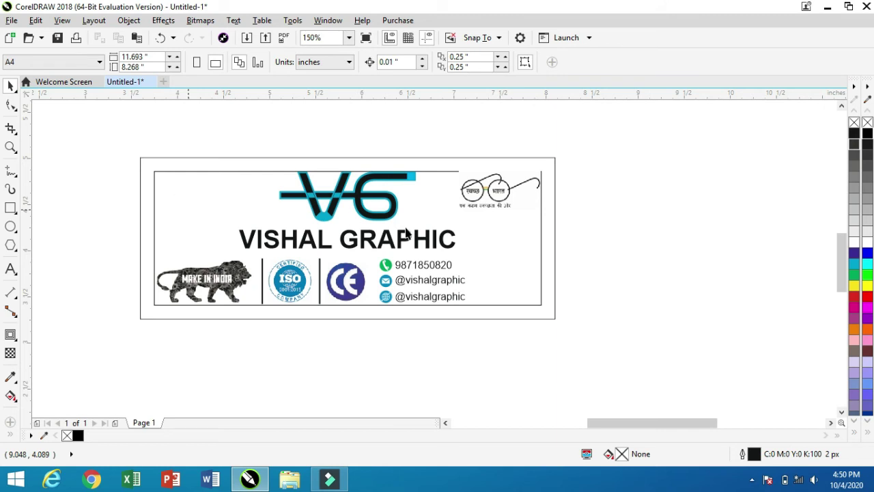
left_click(489, 178)
scroll(489, 178, "down", 1)
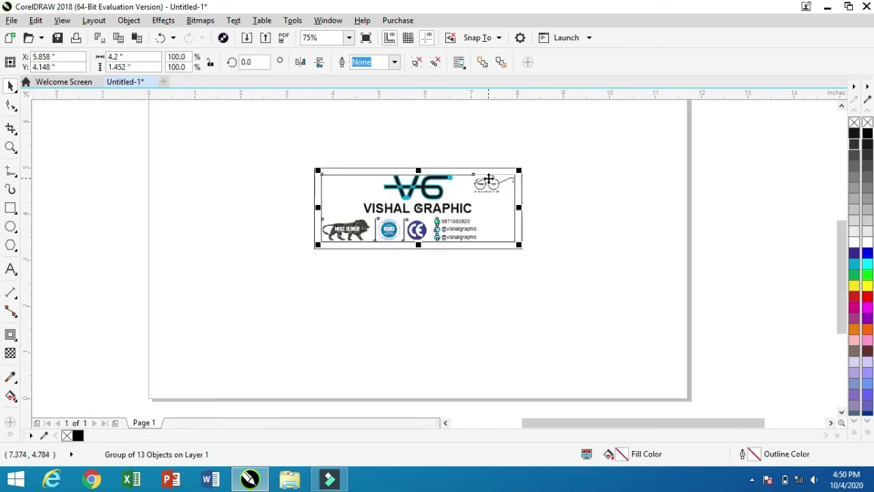
left_click(598, 194)
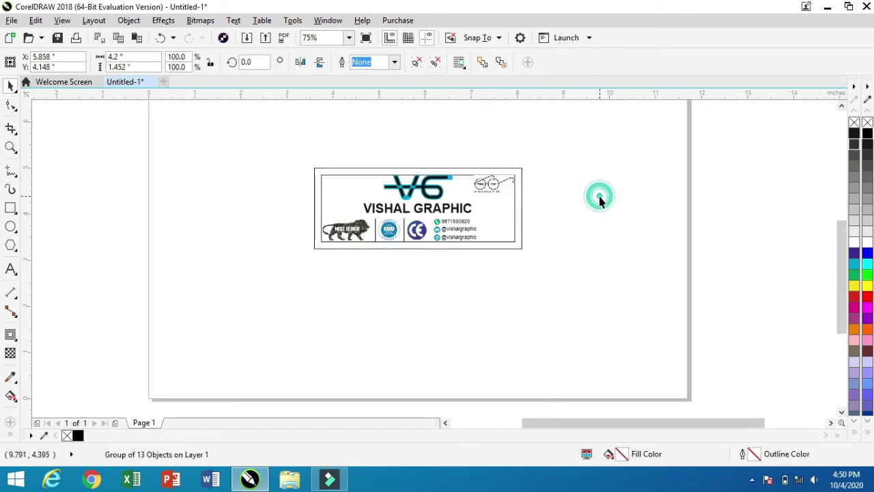
left_click(338, 177)
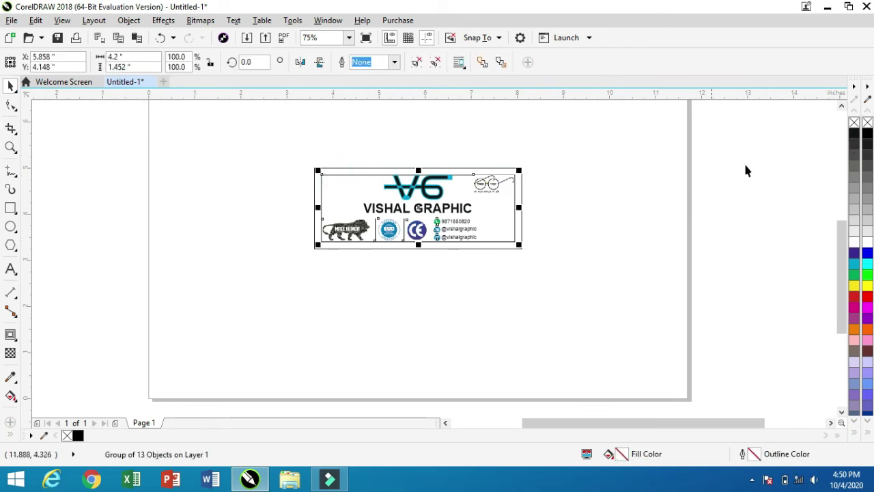
left_click(605, 184)
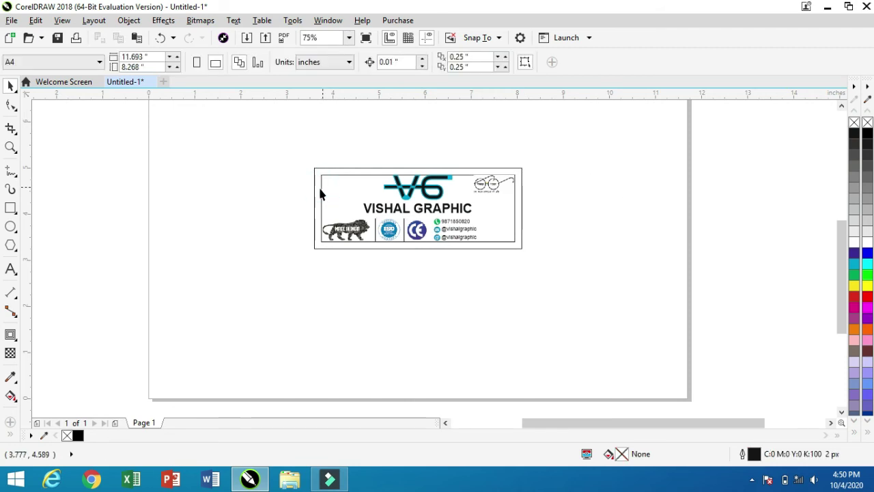
left_click(320, 186)
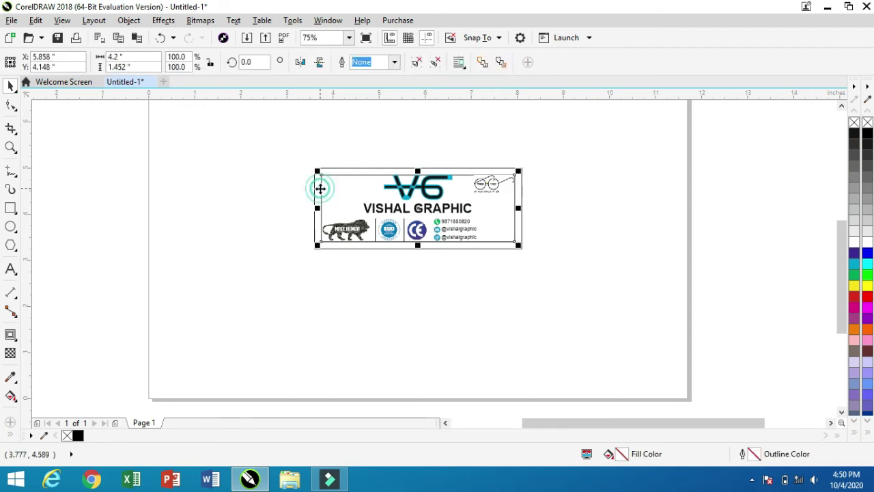
right_click(867, 122)
left_click(728, 191)
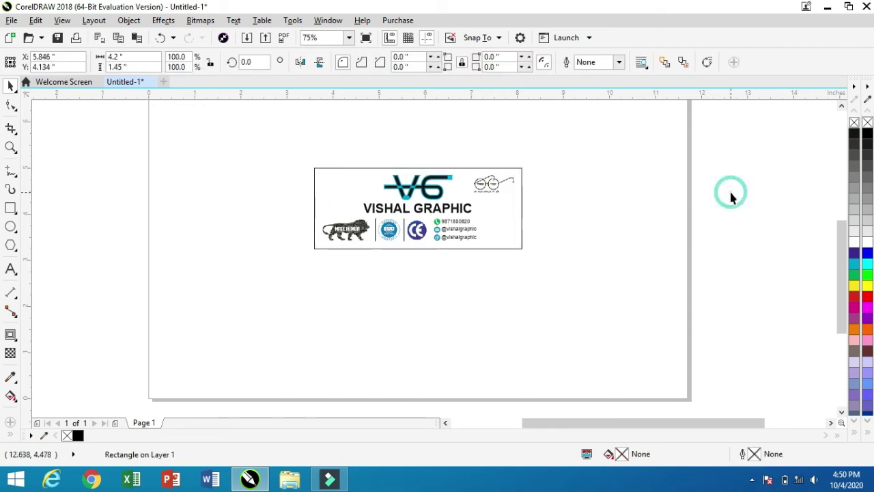
left_click(840, 106)
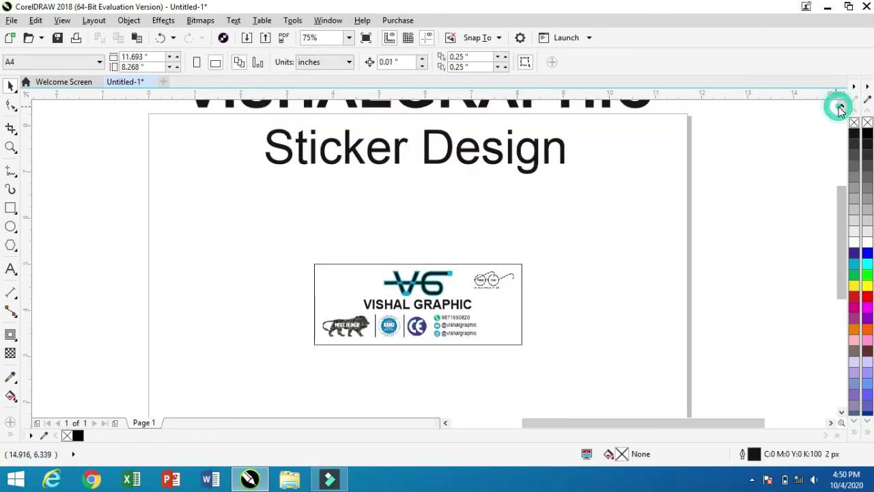
left_click(840, 107)
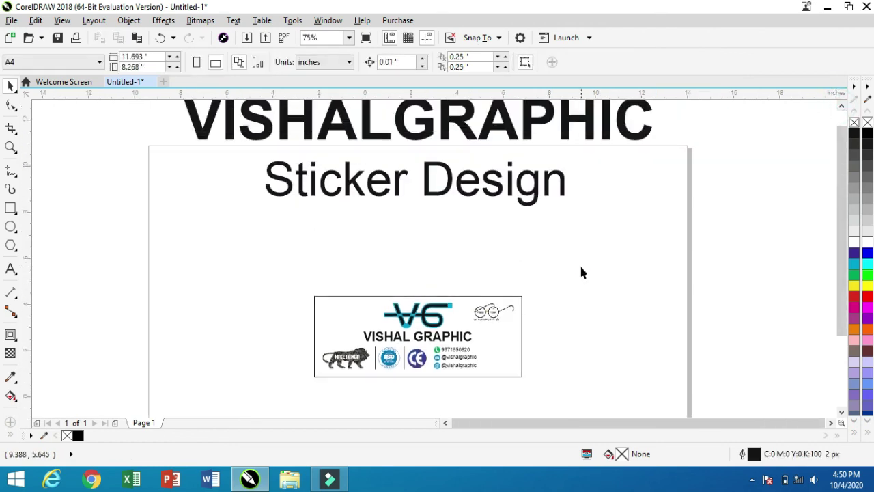
scroll(581, 273, "down", 1)
scroll(581, 273, "up", 1)
scroll(581, 273, "up", 1)
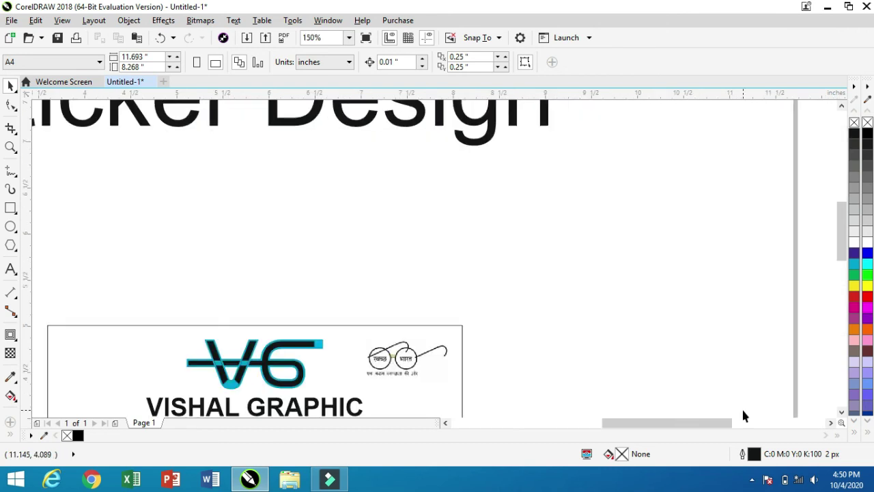
left_click(841, 413)
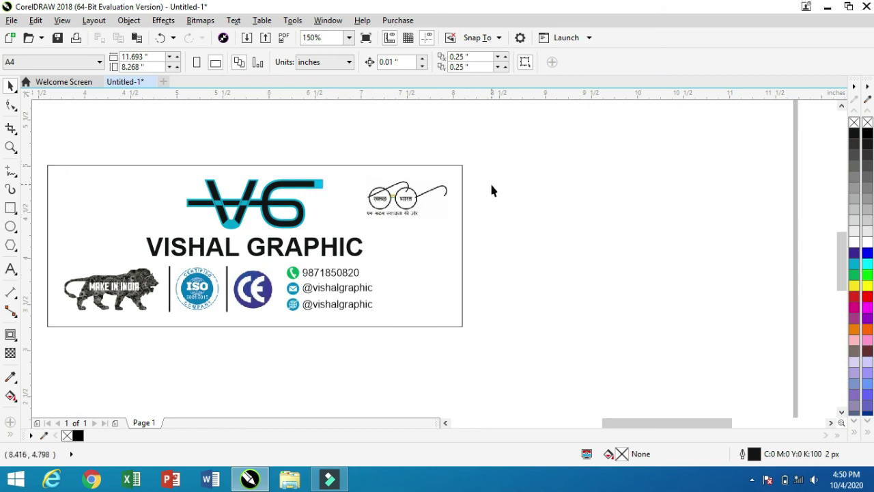
scroll(491, 189, "down", 1)
scroll(491, 189, "down", 1)
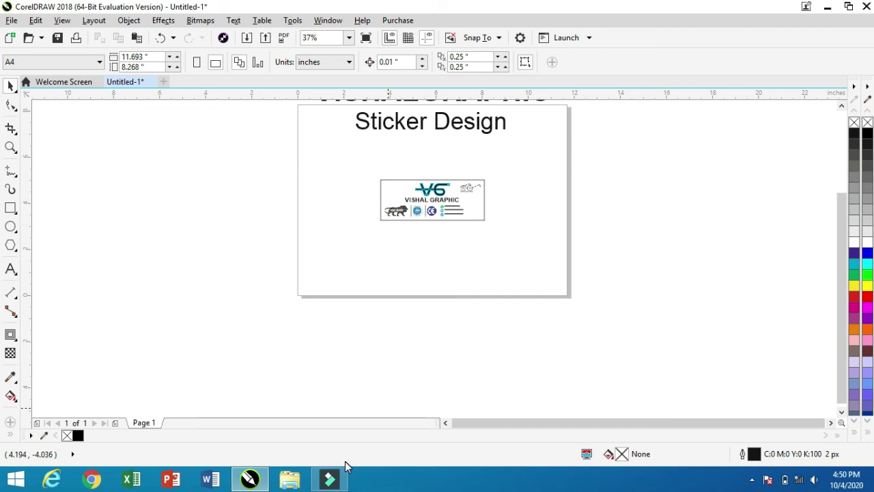
Minimise CorelDRAW to reveal the desktop, lowering the system volume along the way.
left_click(331, 478)
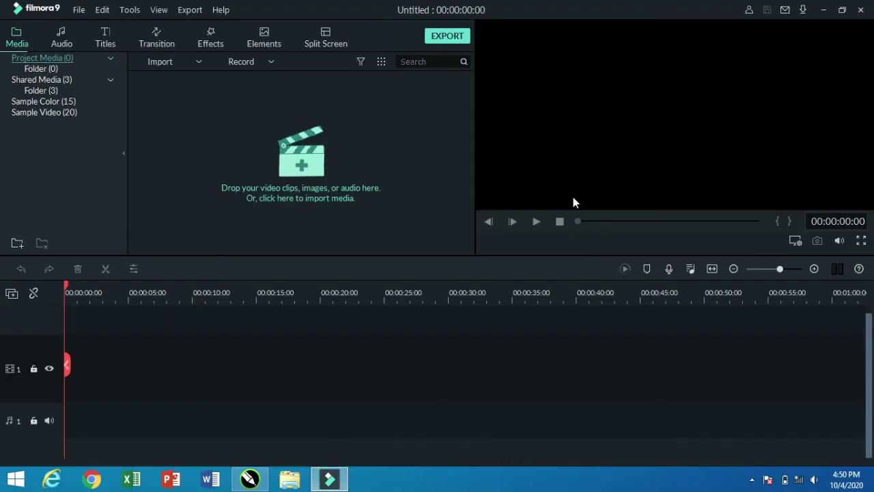
left_click(824, 9)
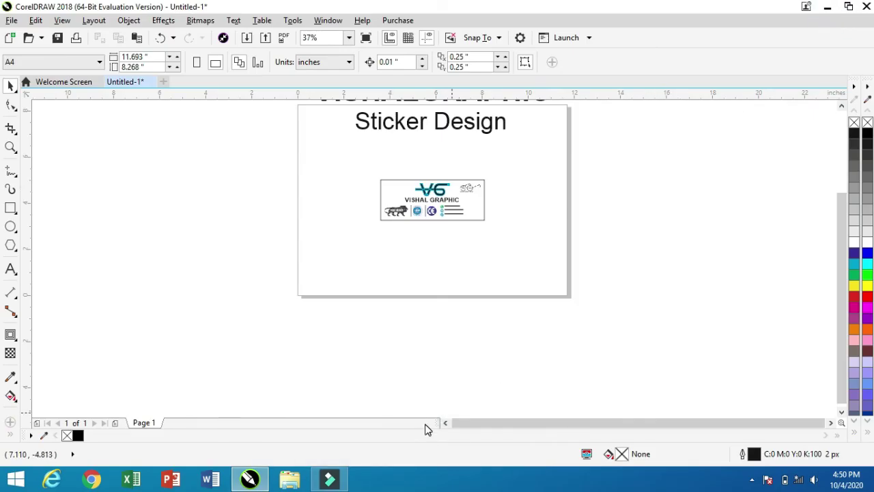
key("XF86AudioLowerVolume")
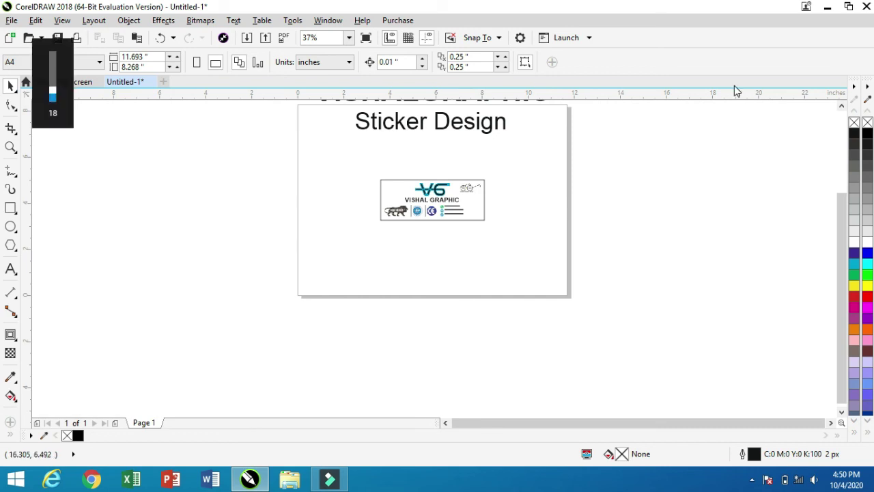
left_click(827, 6)
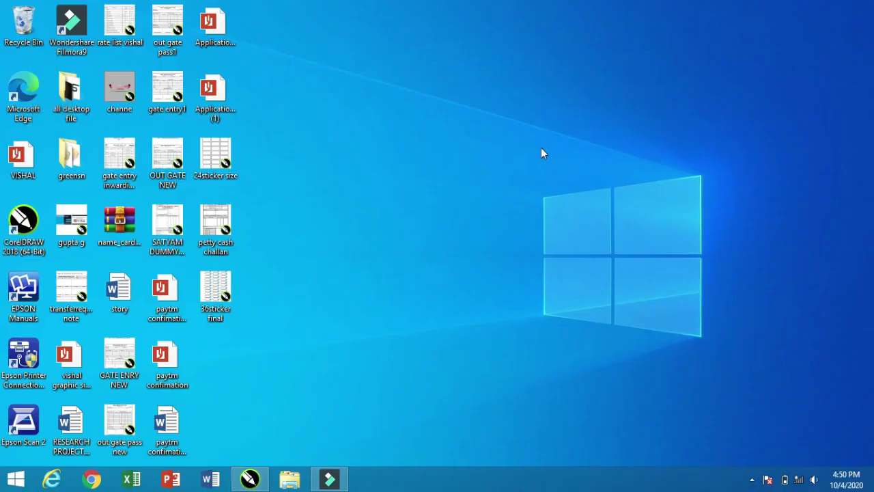
Bring Filmora9 back and choose Record PC Screen from its Record menu.
left_click(330, 479)
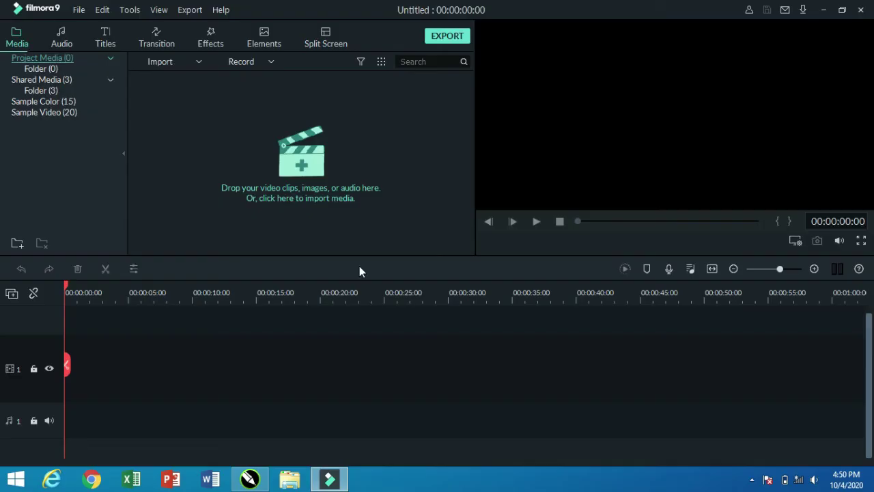
left_click(255, 66)
left_click(259, 91)
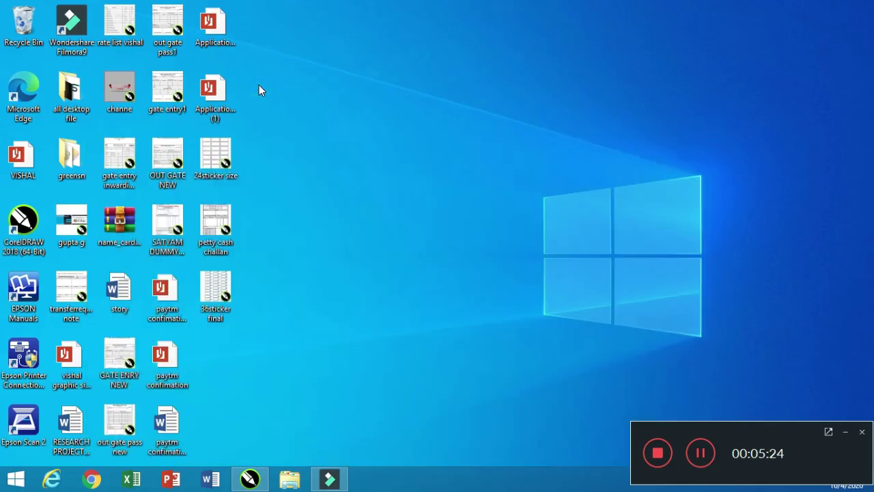